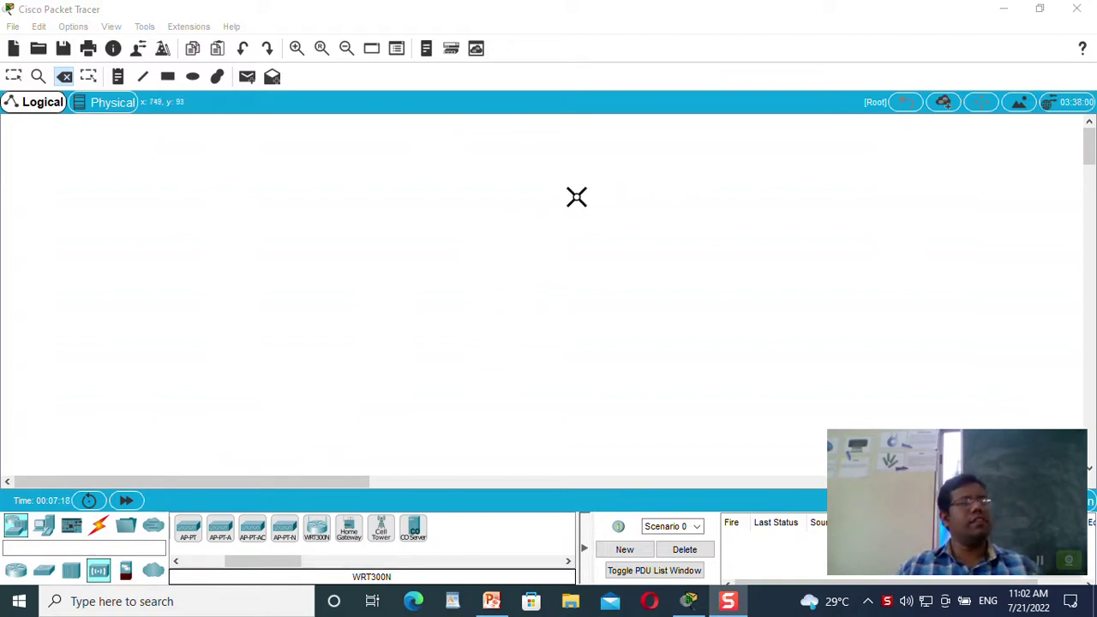
Step: Place a server and three PCs (PC6, PC7, PC8) on the workspace
click(44, 526)
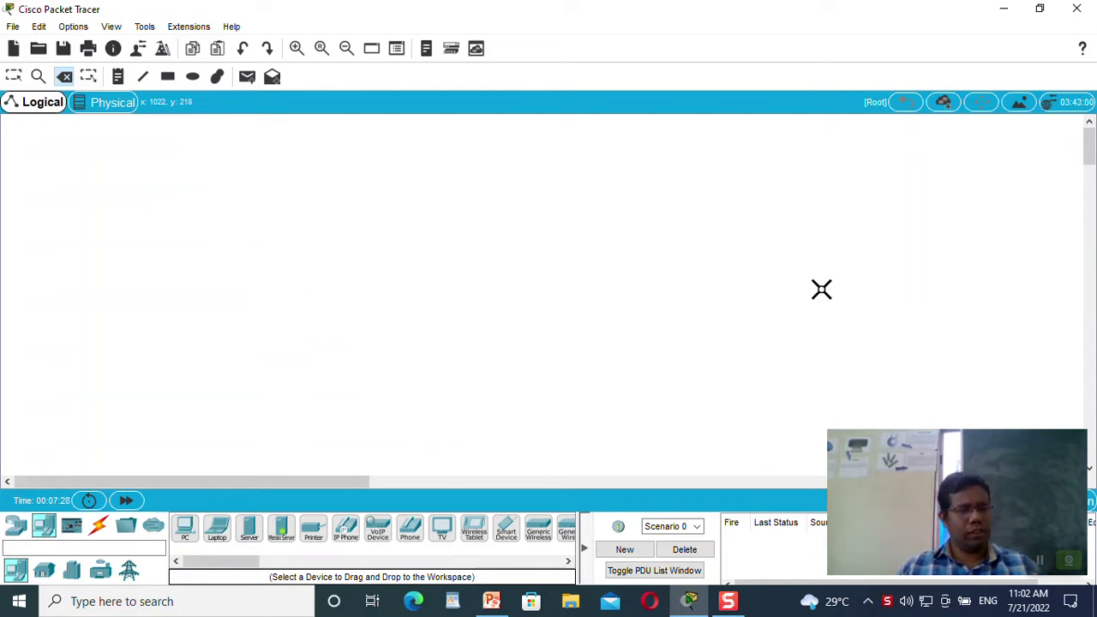
drag(248, 530, 284, 206)
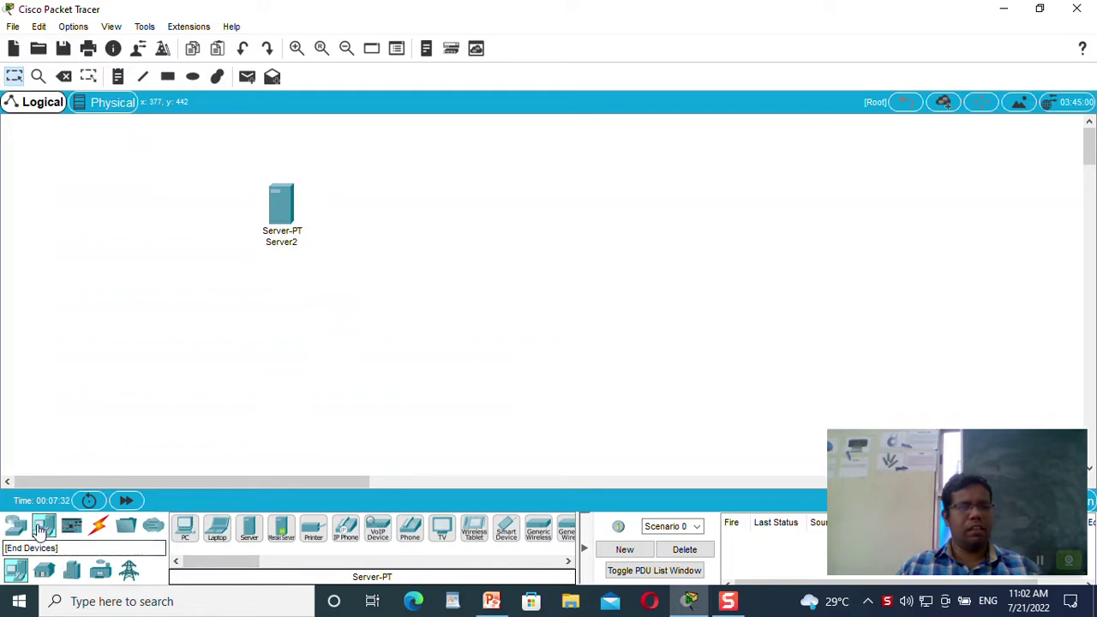
drag(184, 528, 237, 408)
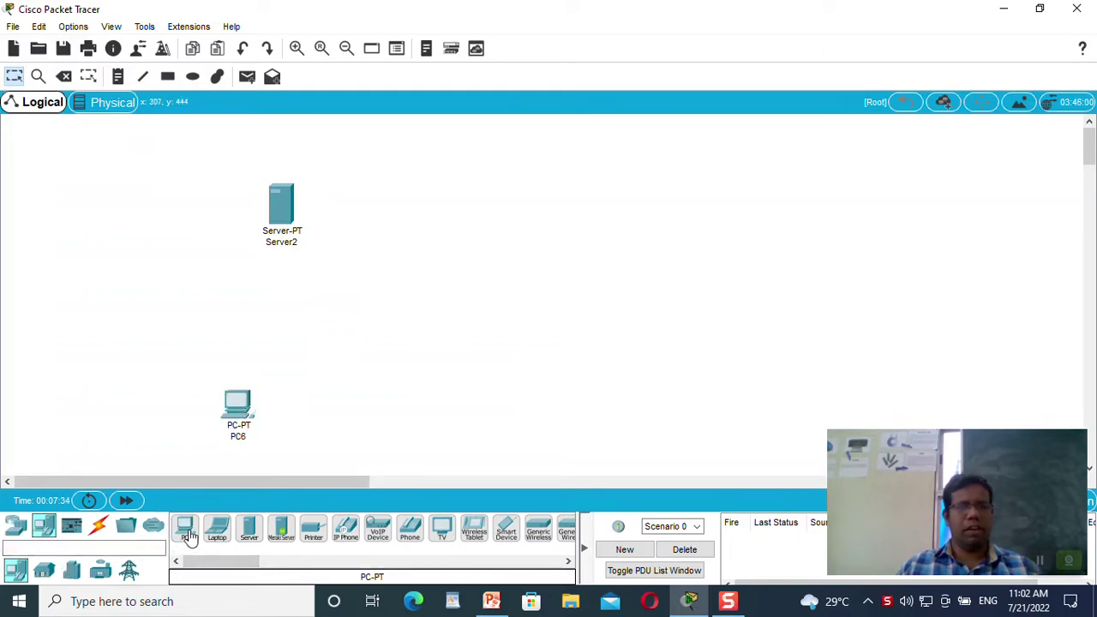
click(185, 528)
click(513, 397)
click(185, 527)
click(689, 222)
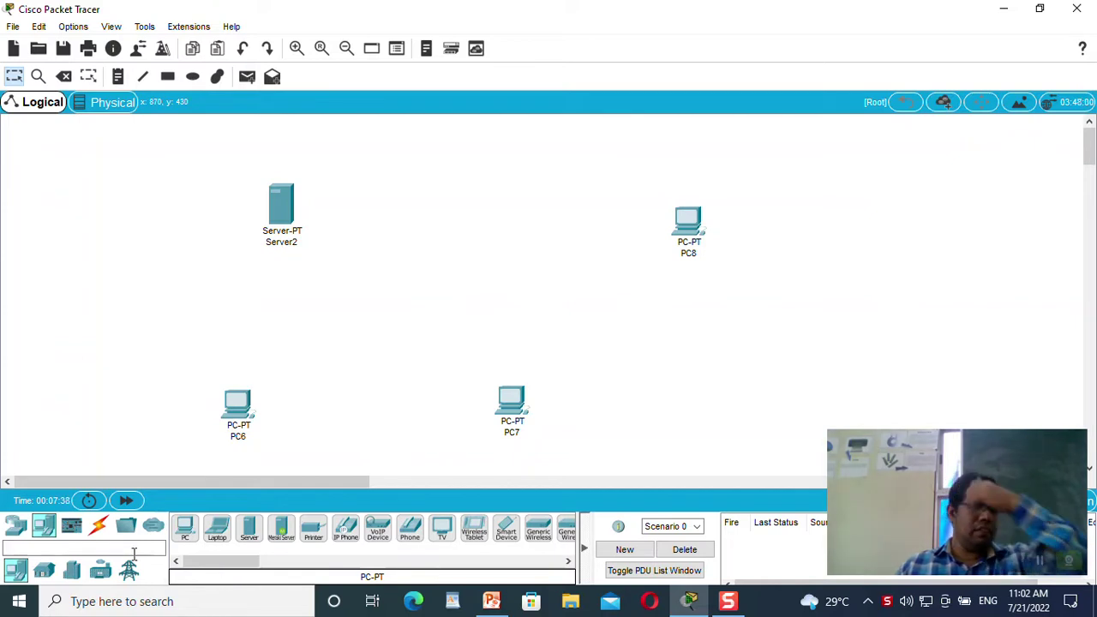
Step: Add a WRT300N wireless router in the middle of the workspace
click(16, 525)
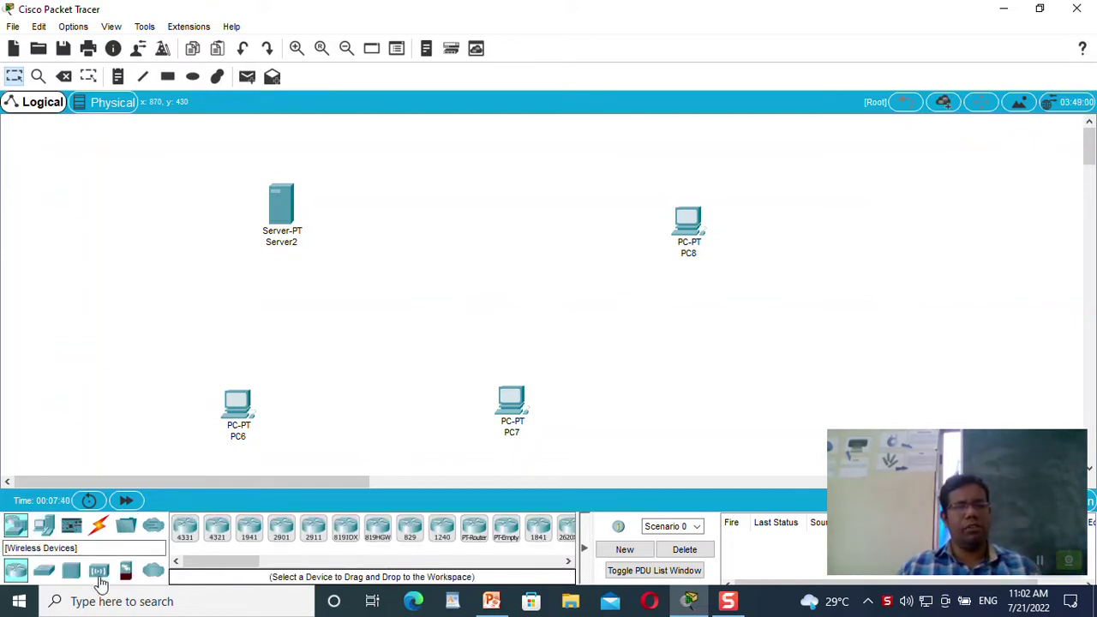
click(99, 574)
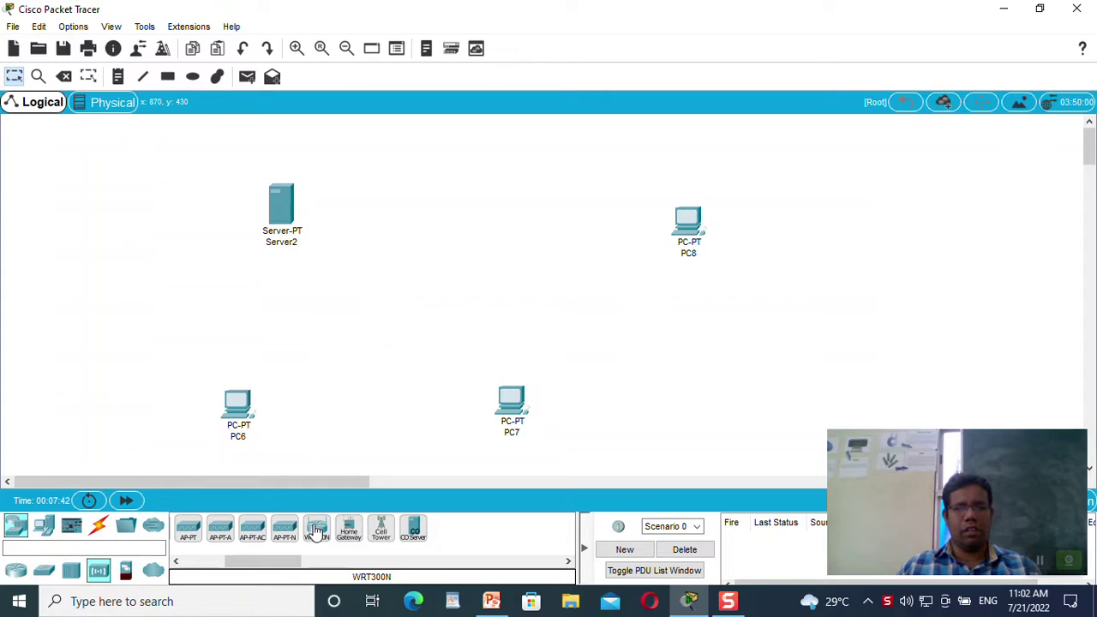
click(316, 532)
click(454, 283)
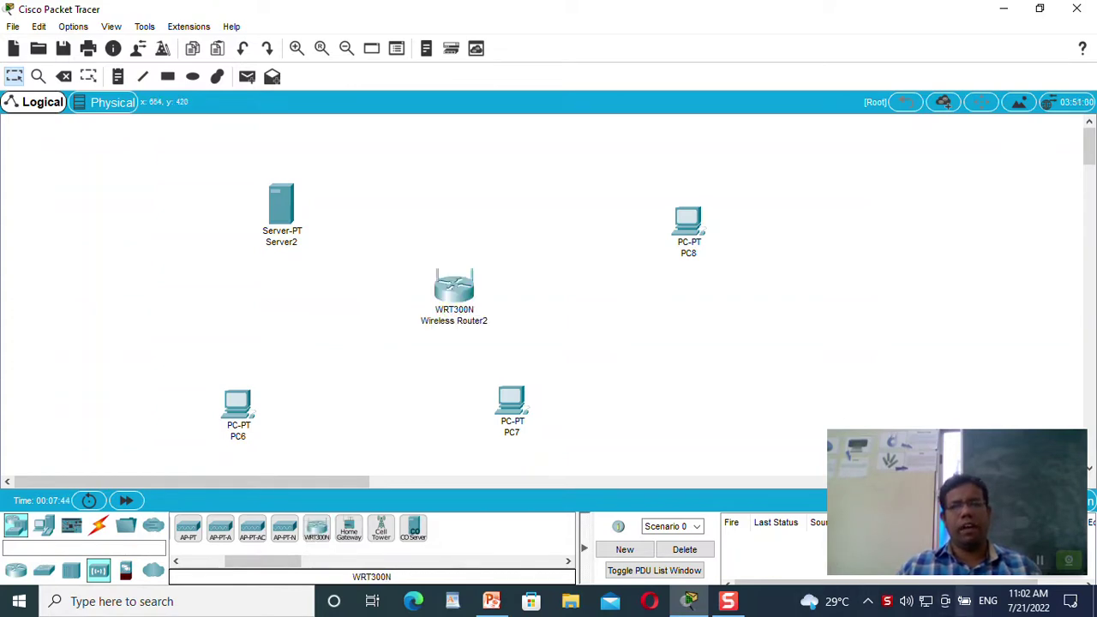
click(462, 291)
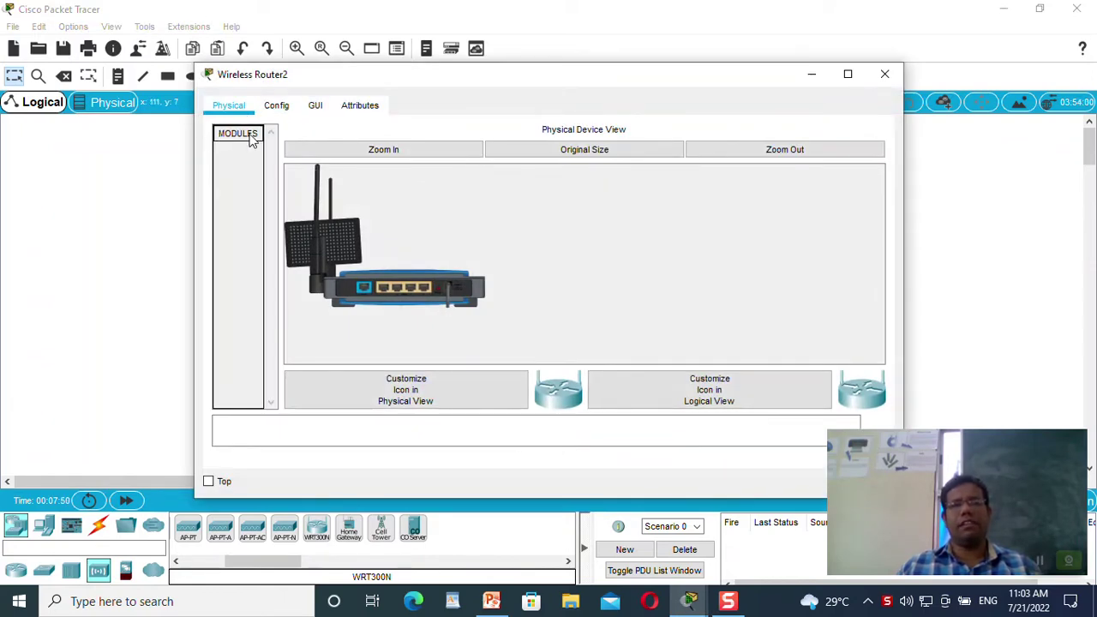
click(316, 106)
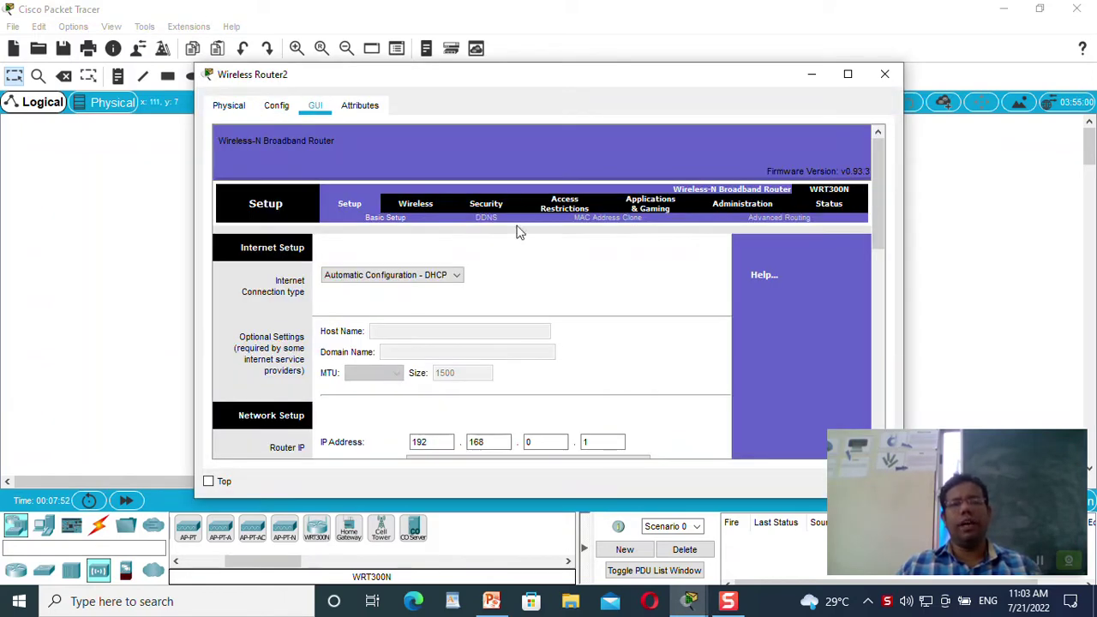
scroll(356, 370, down, 2)
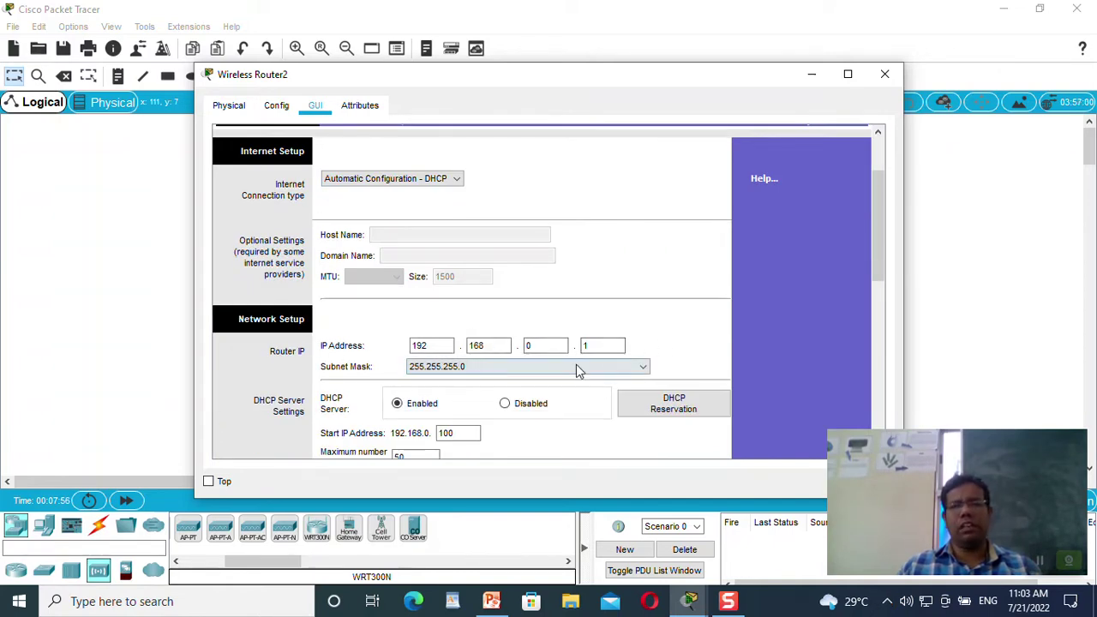
scroll(385, 359, down, 2)
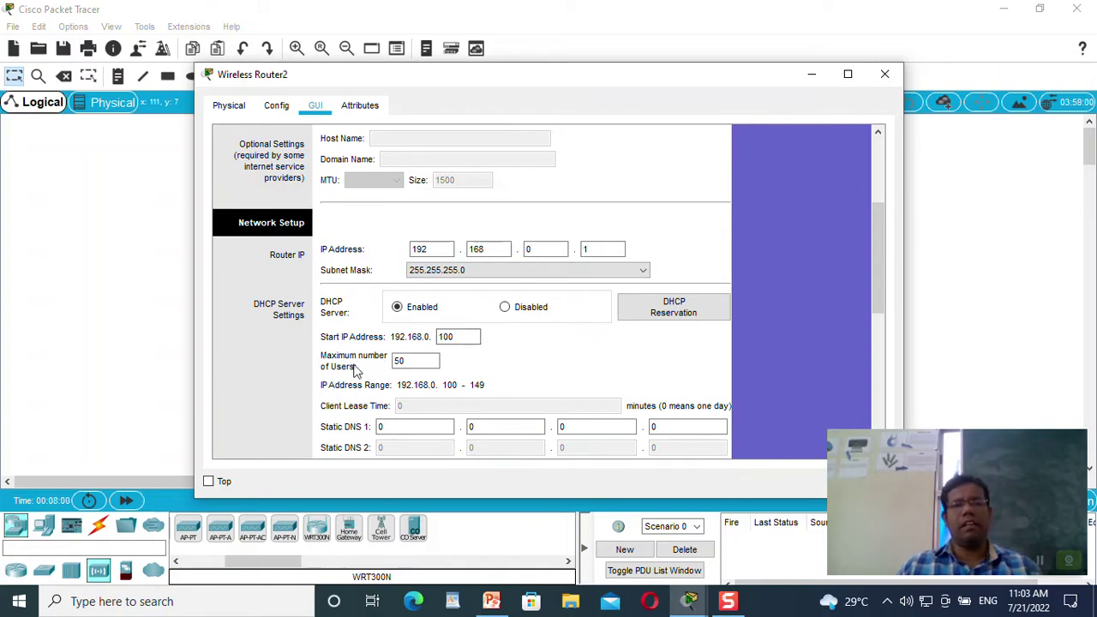
scroll(528, 382, down, 4)
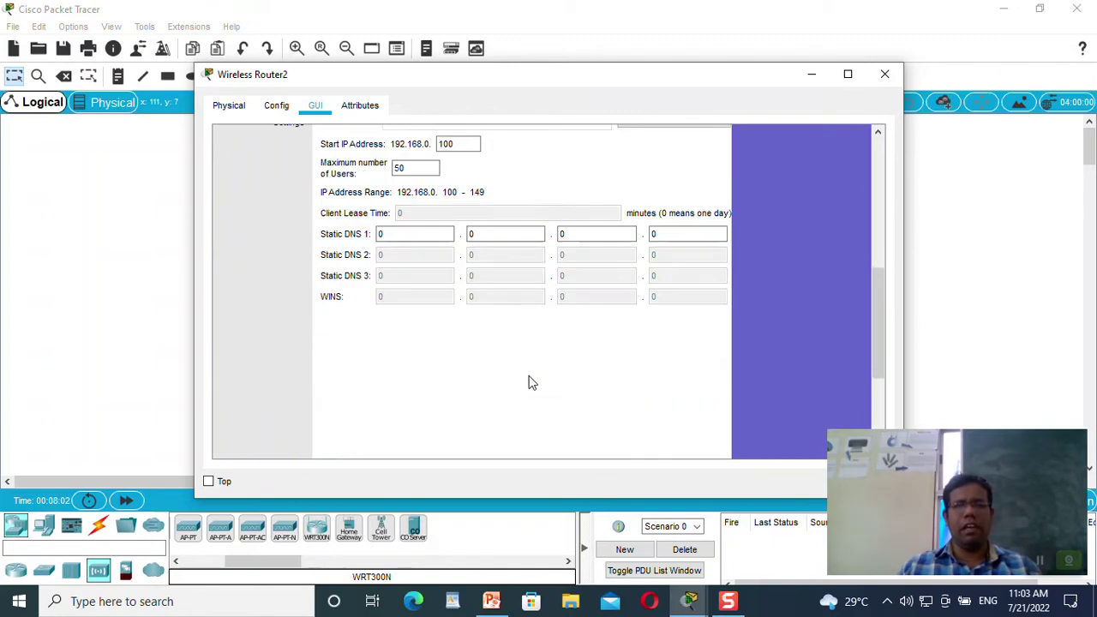
scroll(781, 261, down, 5)
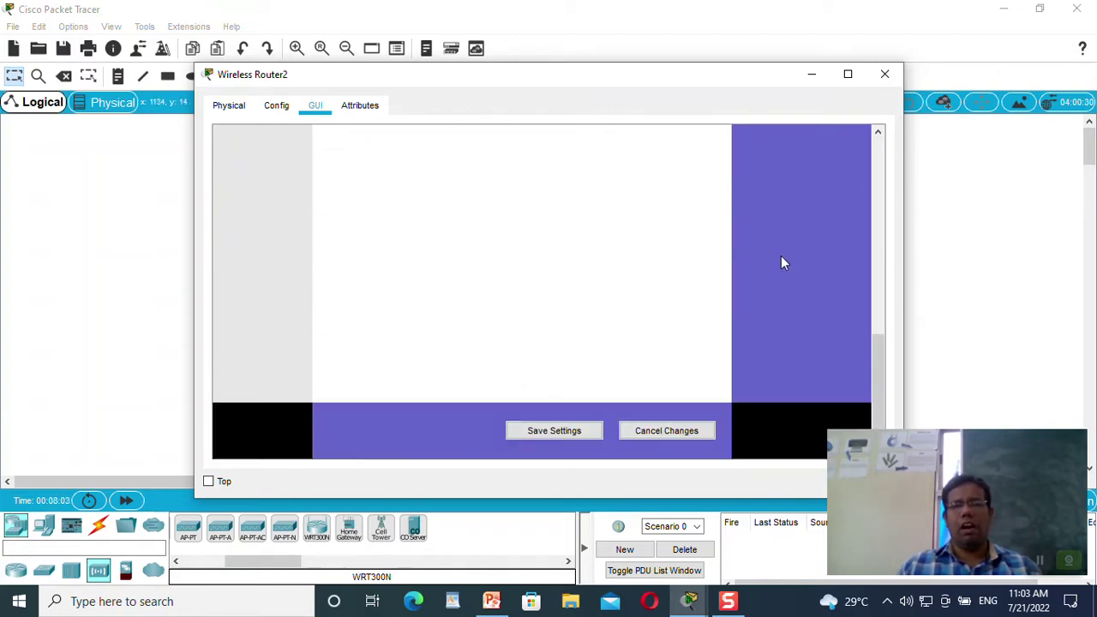
click(554, 431)
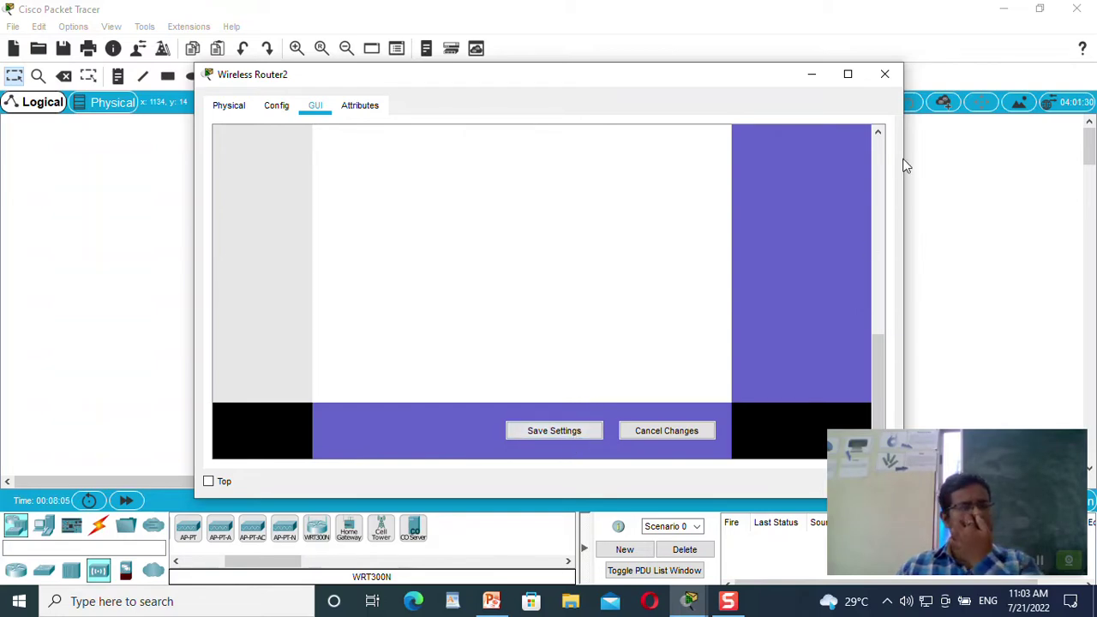
click(884, 74)
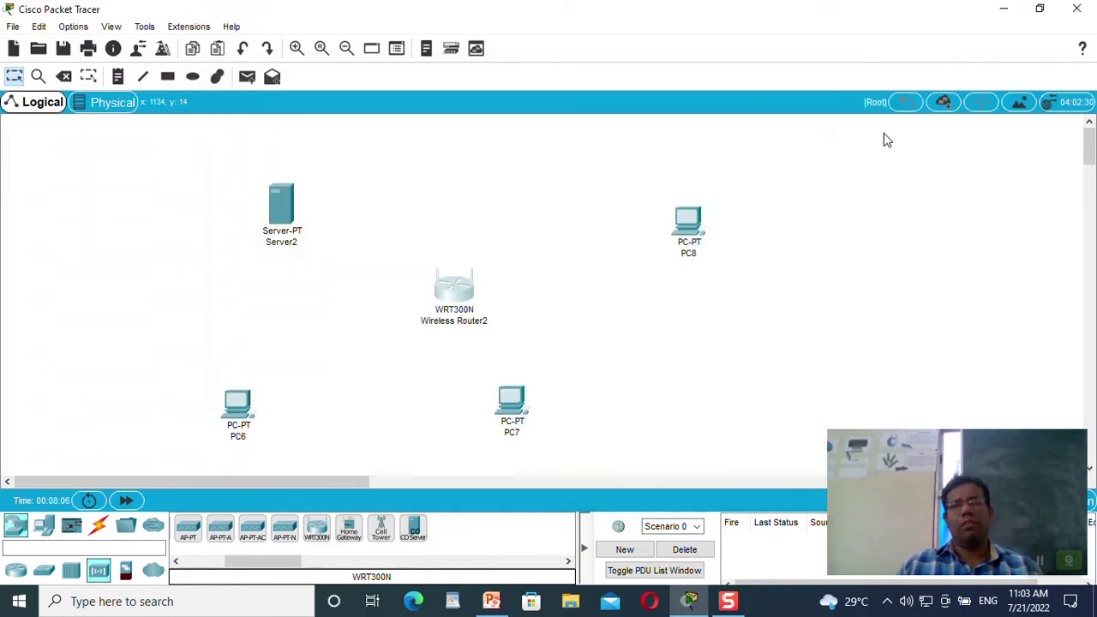
Step: Cable Server2's FastEthernet0 to Wireless Router2's Ethernet 1 with a copper straight-through link
click(98, 525)
click(249, 531)
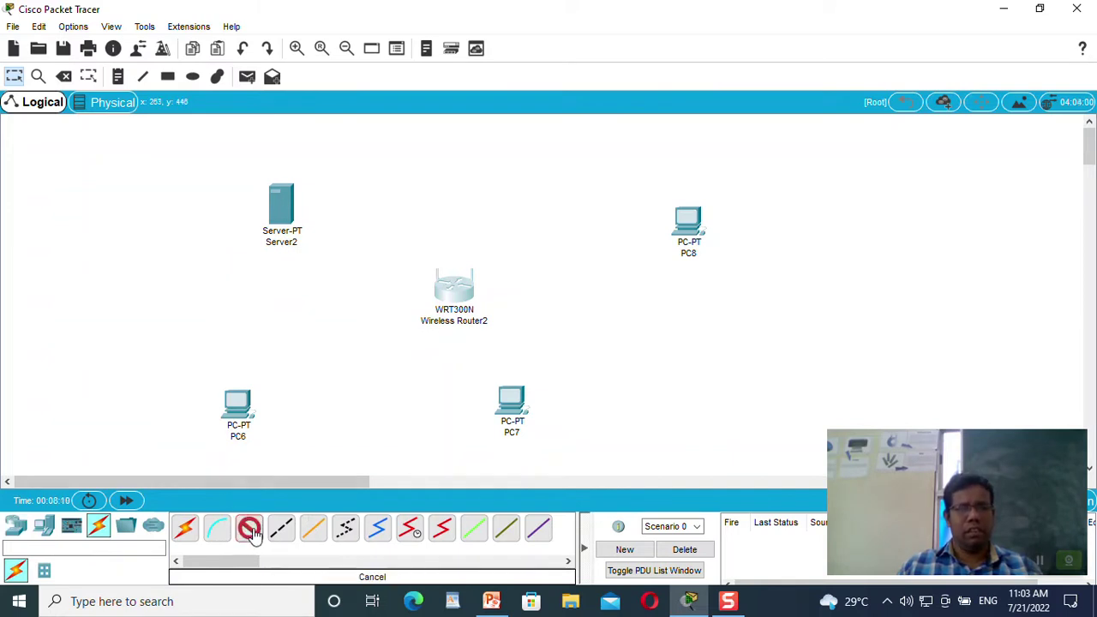
click(287, 210)
click(336, 215)
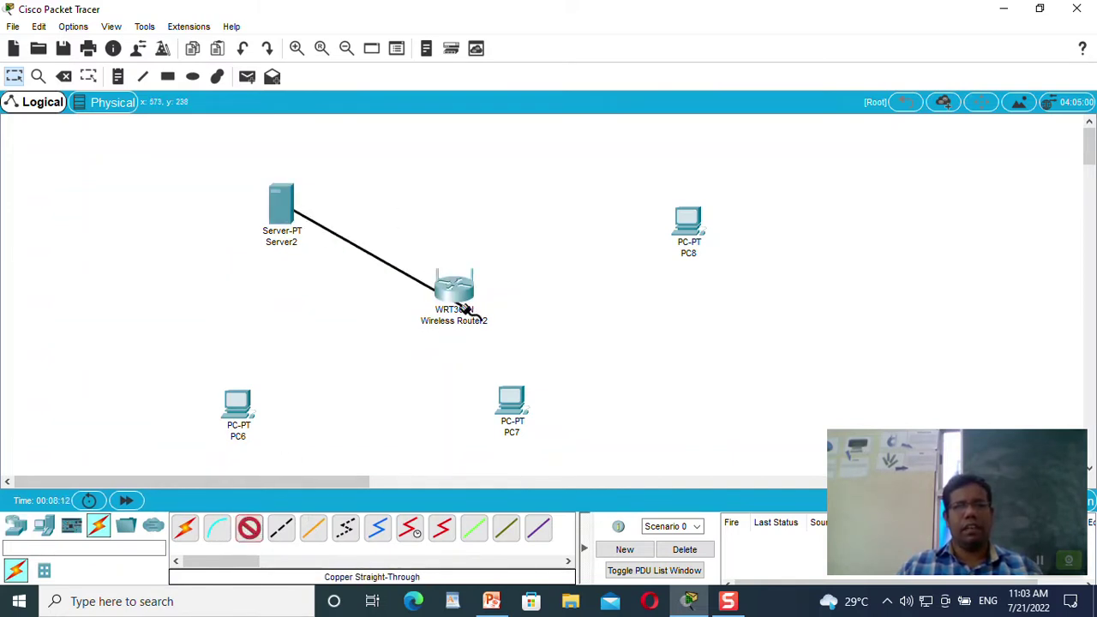
click(457, 283)
click(499, 306)
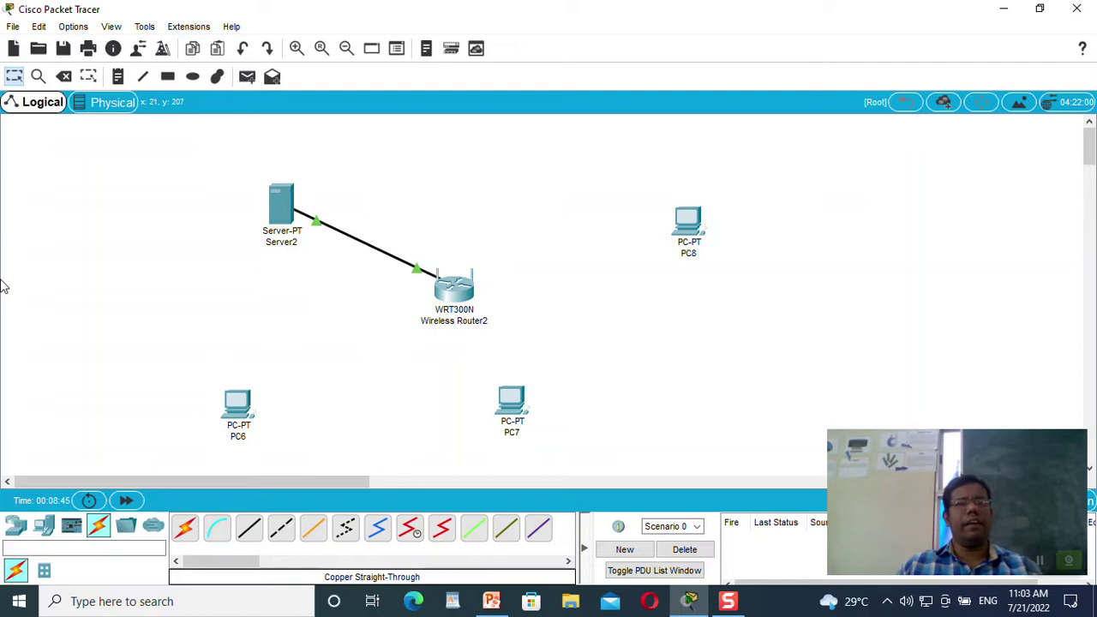
Step: Switch Server2's IP configuration to DHCP, obtaining 192.168.0.100 with gateway 192.168.0.1
click(279, 199)
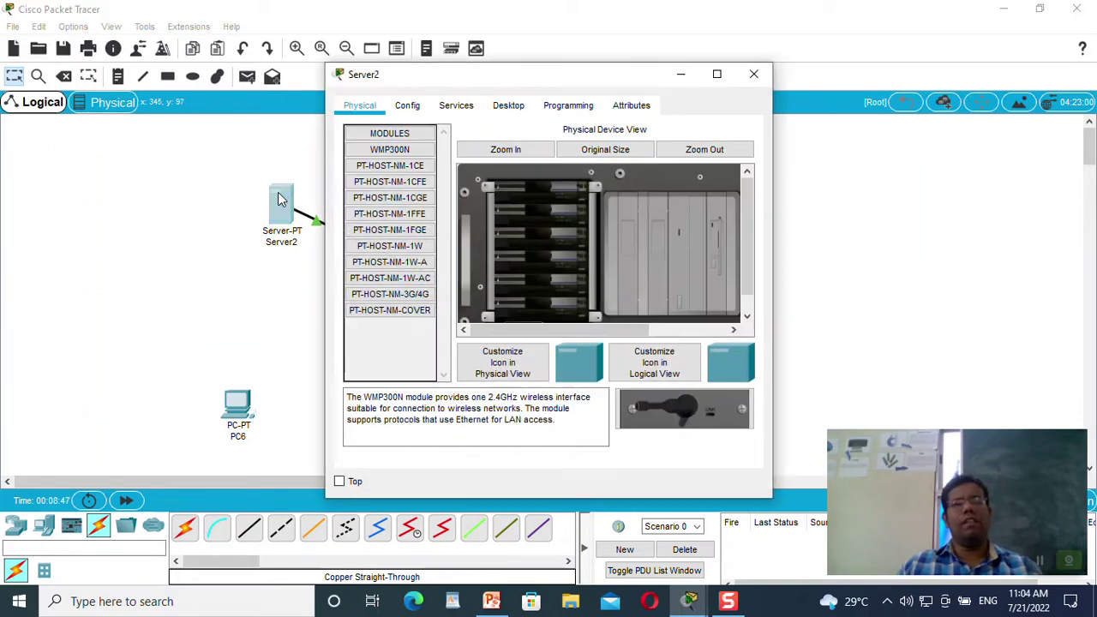
click(459, 108)
click(508, 105)
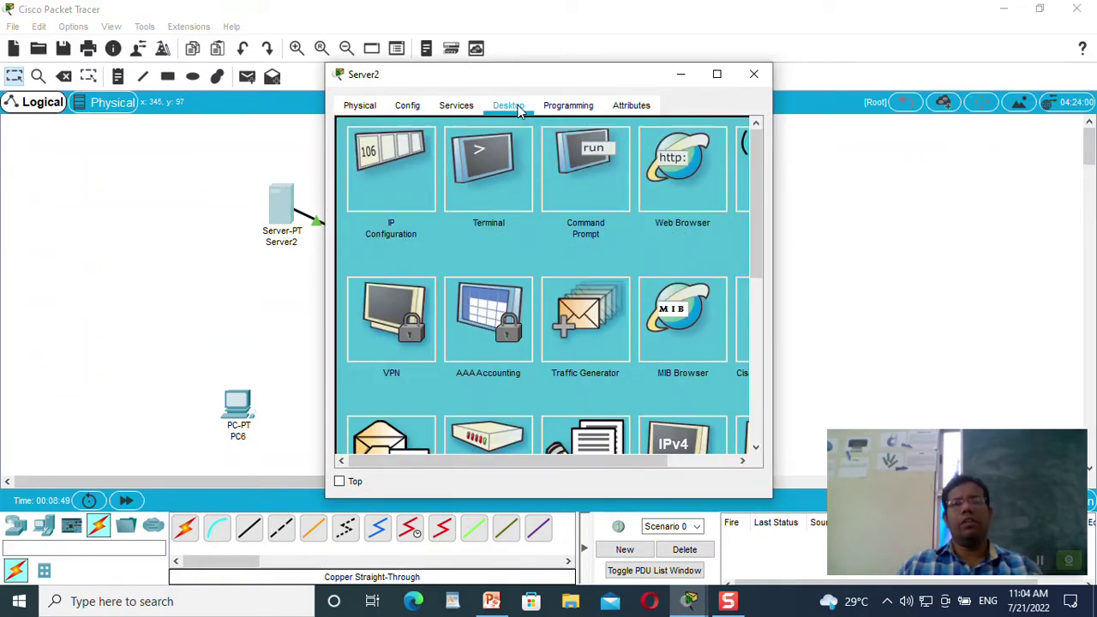
click(387, 195)
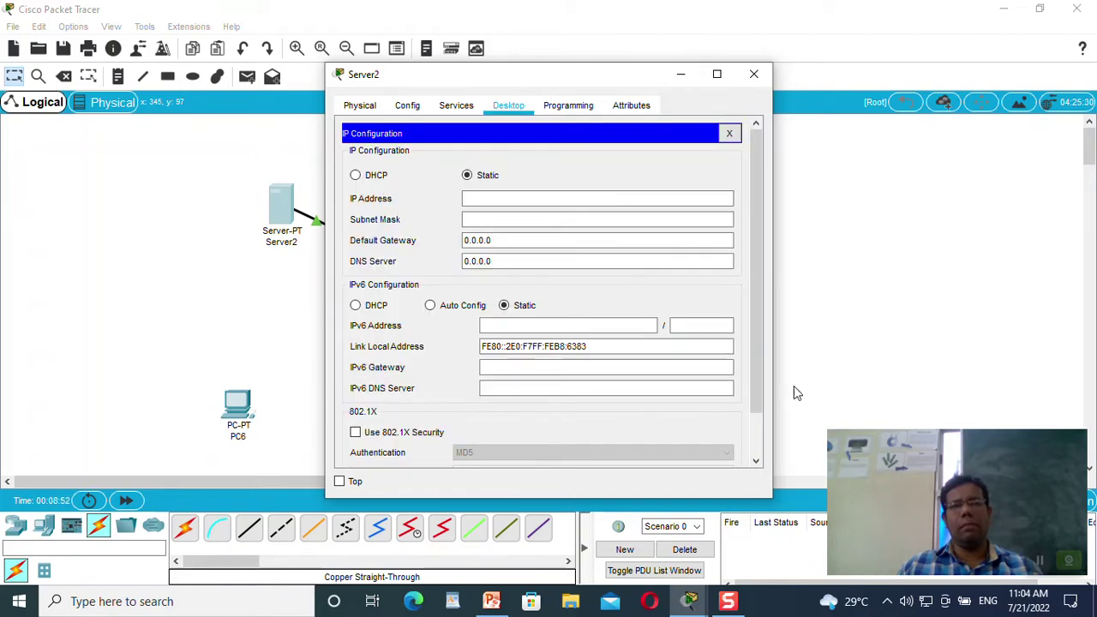
click(355, 176)
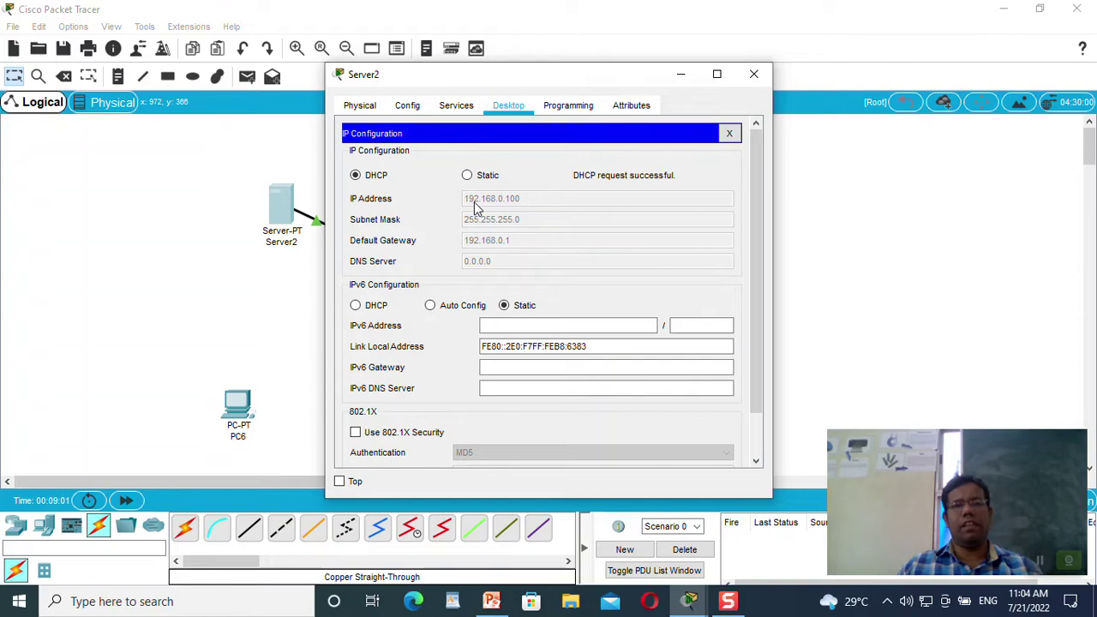
click(753, 74)
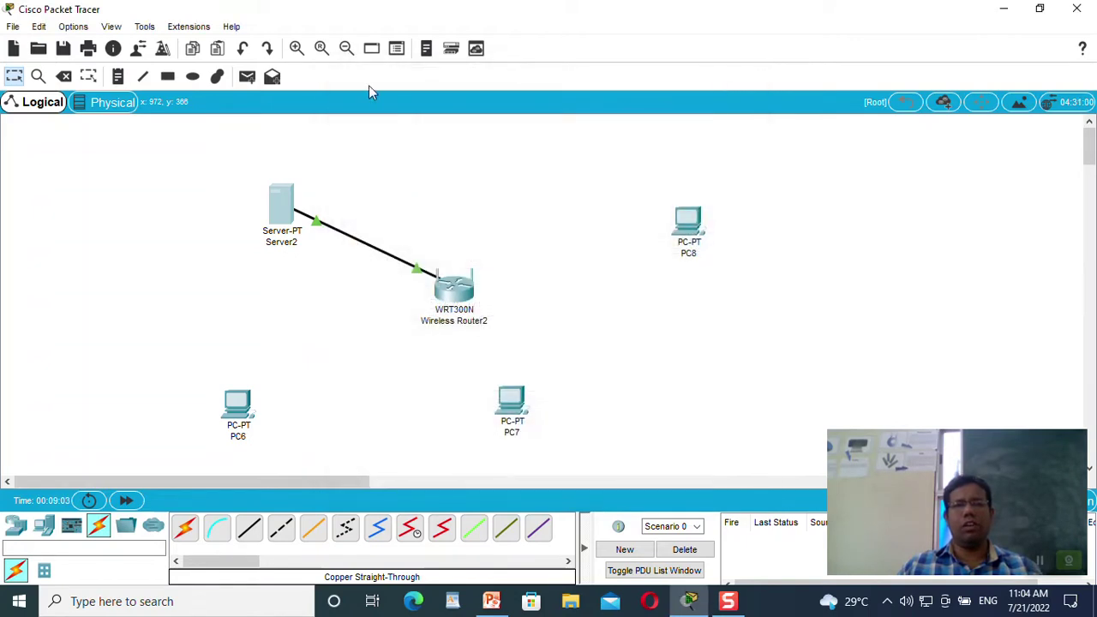
Step: Label Server2 with a workspace note reading 192.168.0.100
click(121, 77)
click(230, 152)
text(192.168.0)
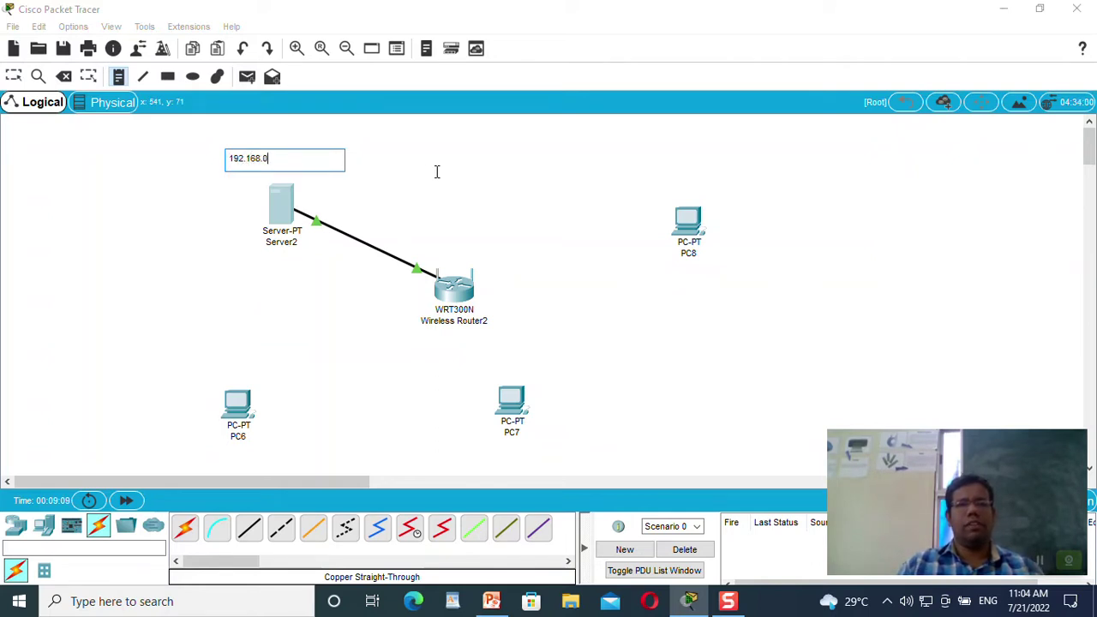
text(.100)
click(449, 175)
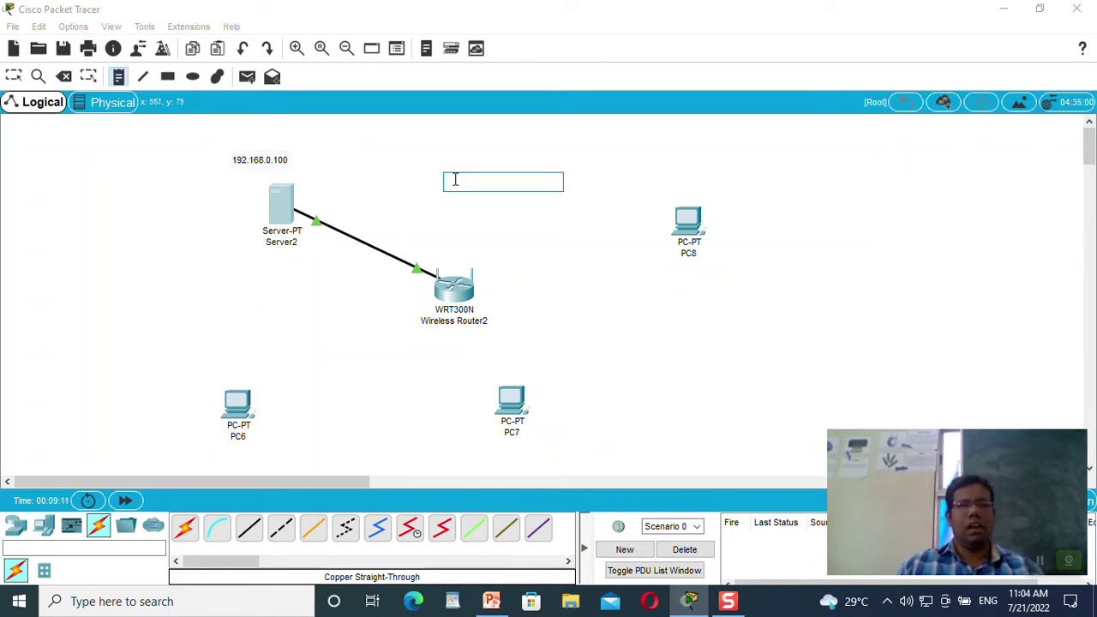
Step: Discard the stray empty note and bring up PC6's settings window
click(142, 332)
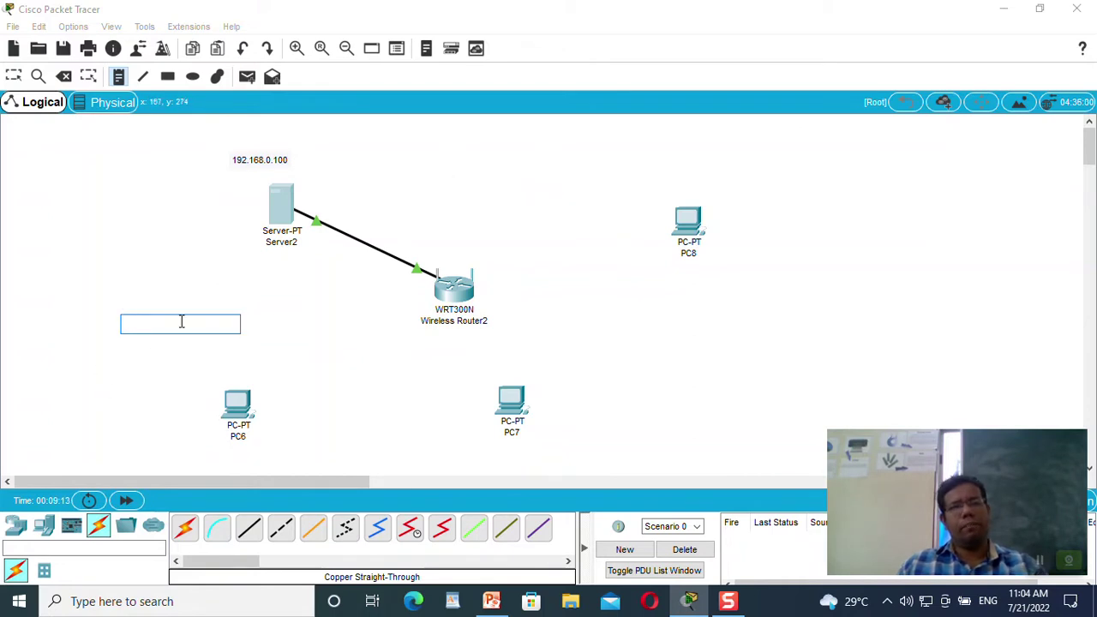
key(Escape)
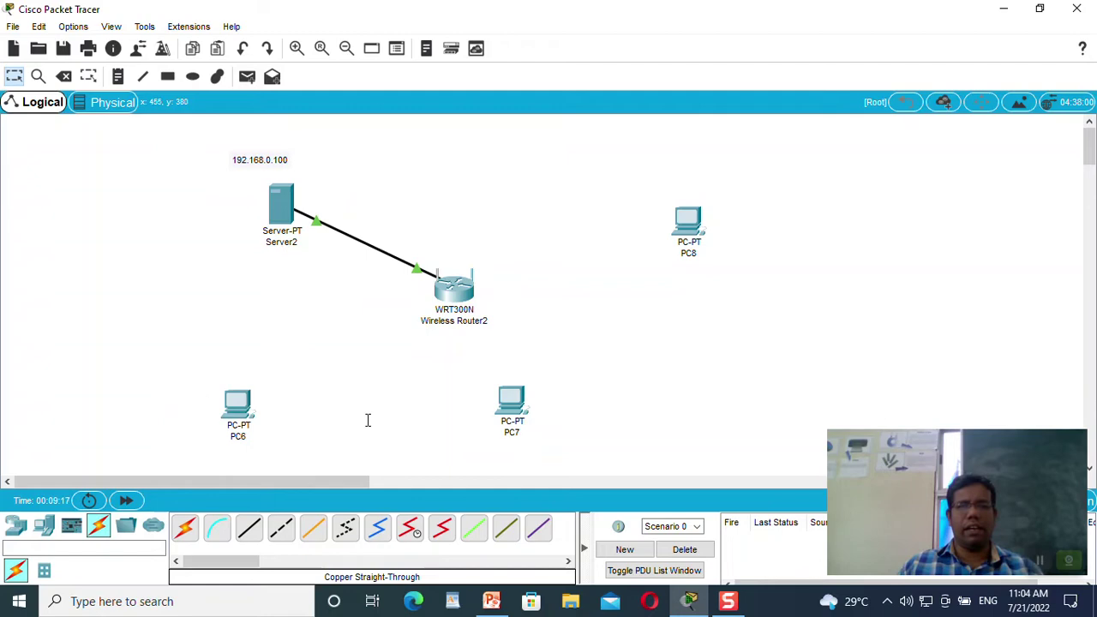
click(235, 403)
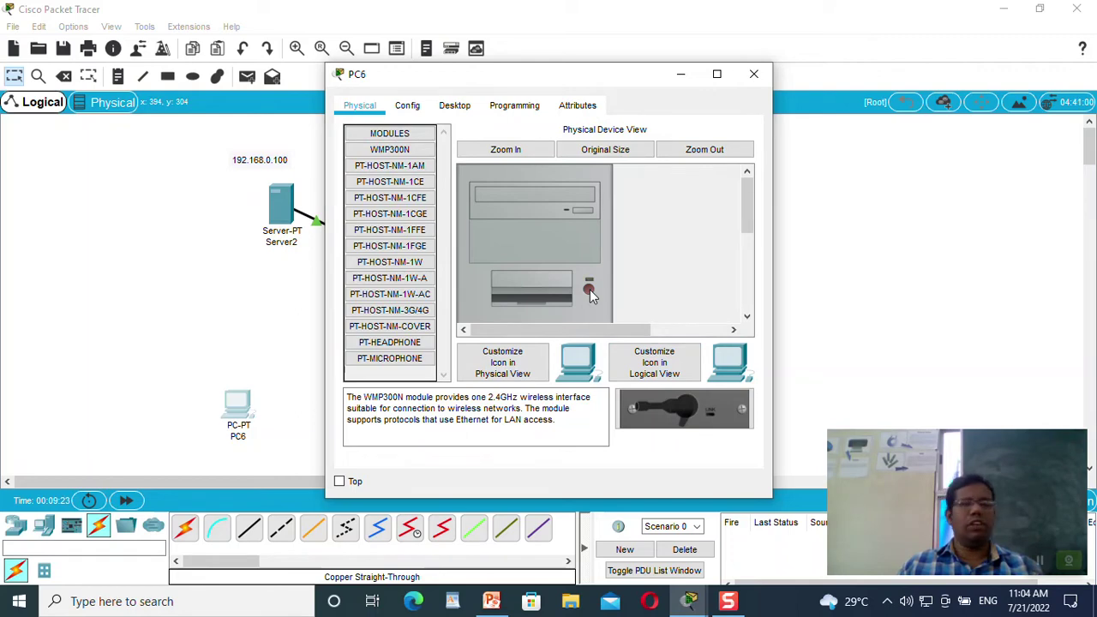
Step: Install the WMP300N wireless module in PC6's rear slot and close its window
scroll(589, 289, down, 3)
drag(555, 281, 529, 286)
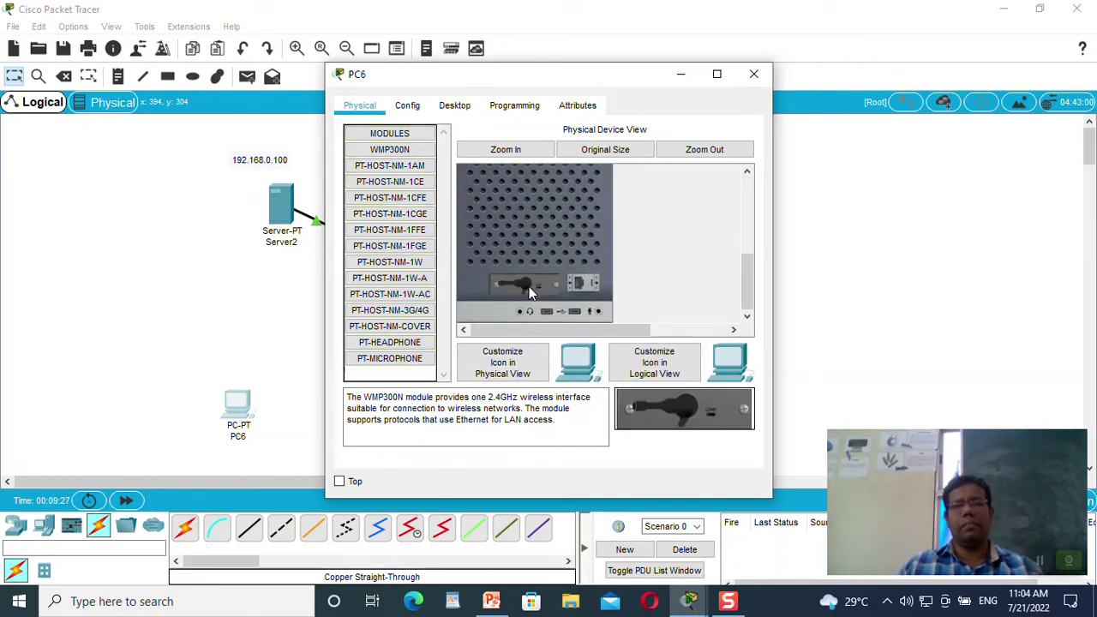
scroll(604, 235, up, 3)
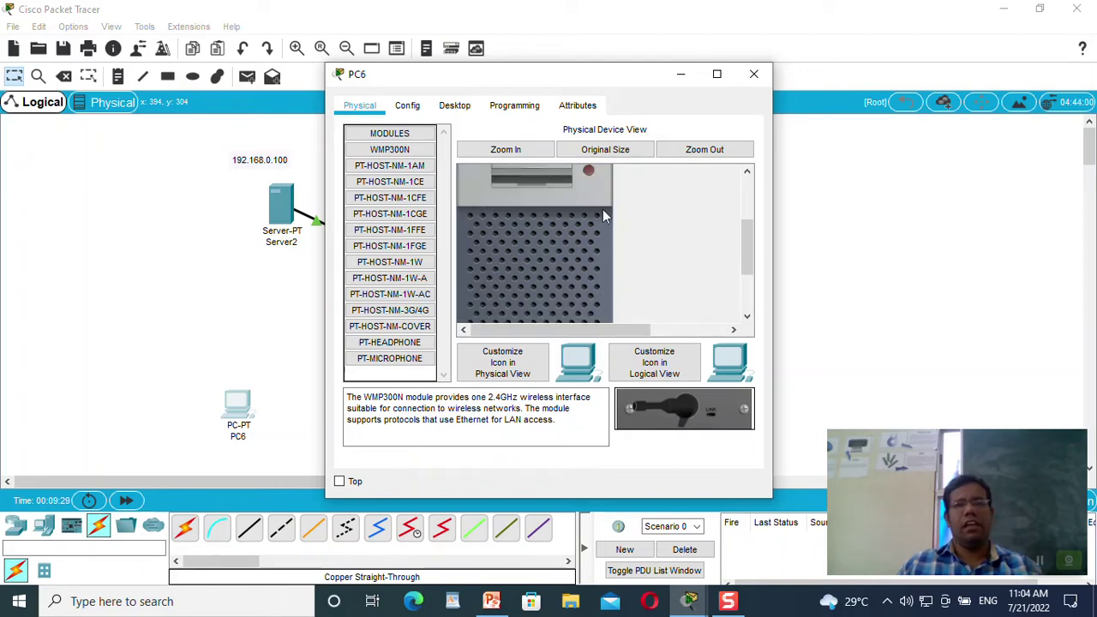
scroll(694, 223, up, 3)
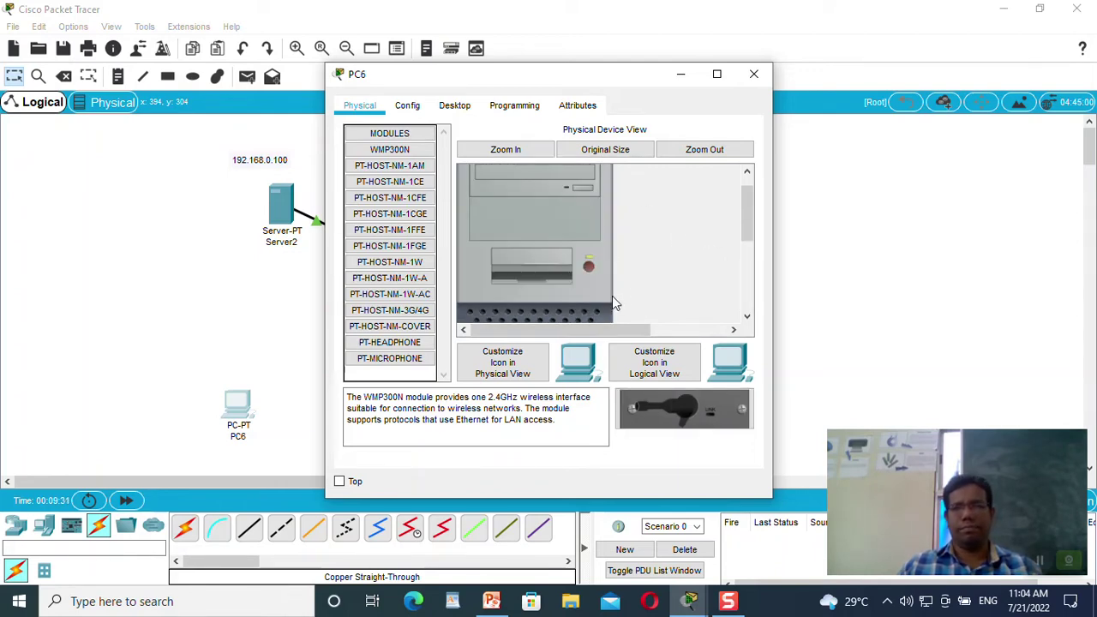
click(753, 74)
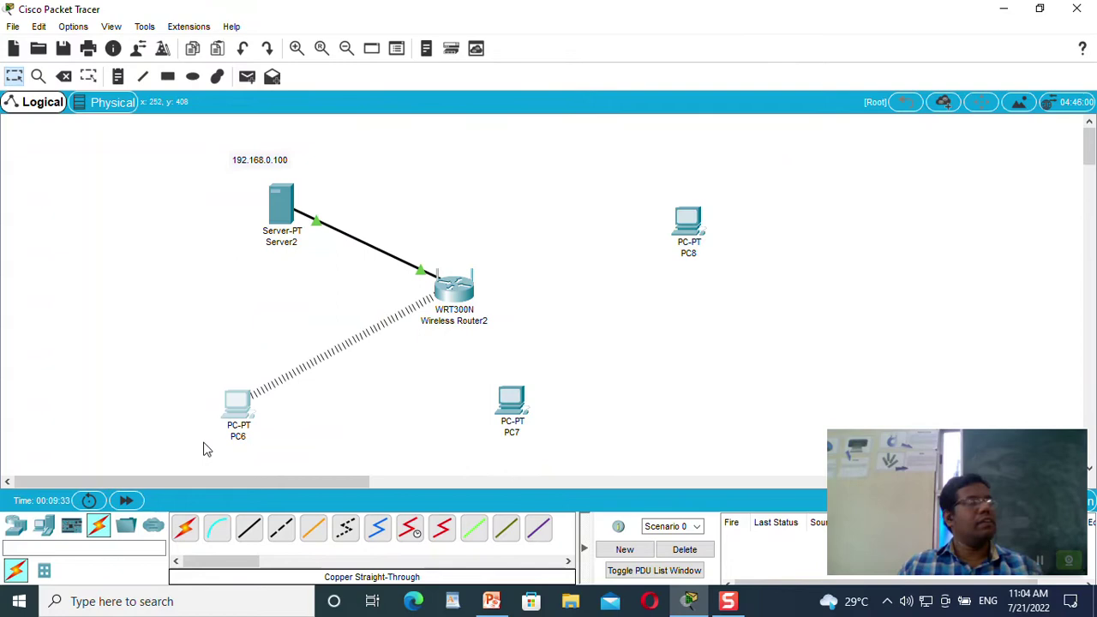
Step: Inspect PC7's Physical view and close it without changes
click(511, 401)
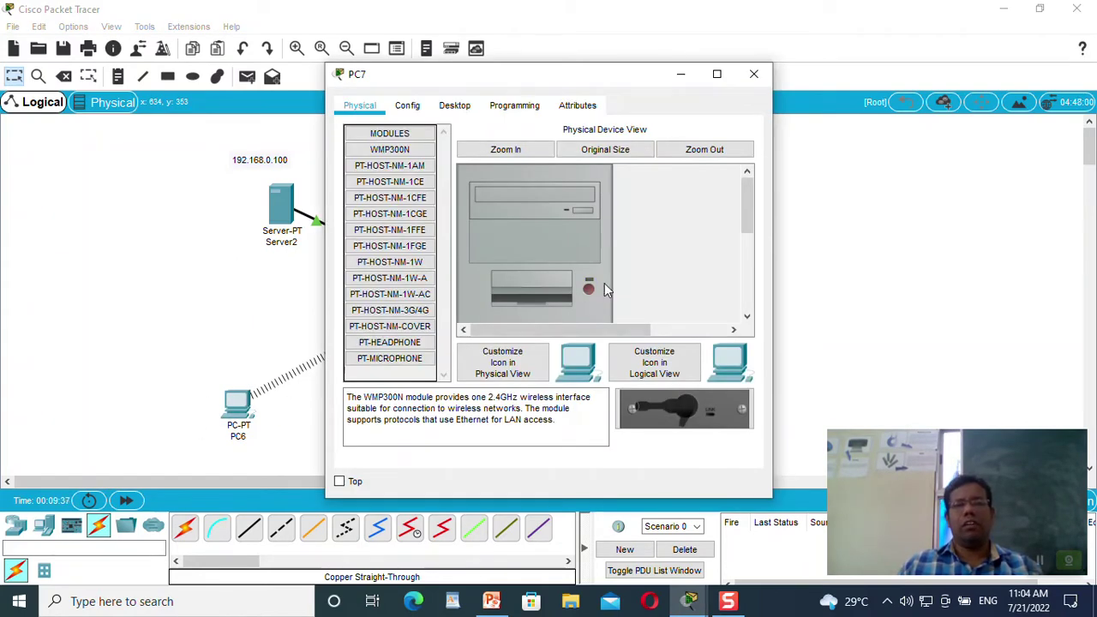
scroll(604, 283, down, 5)
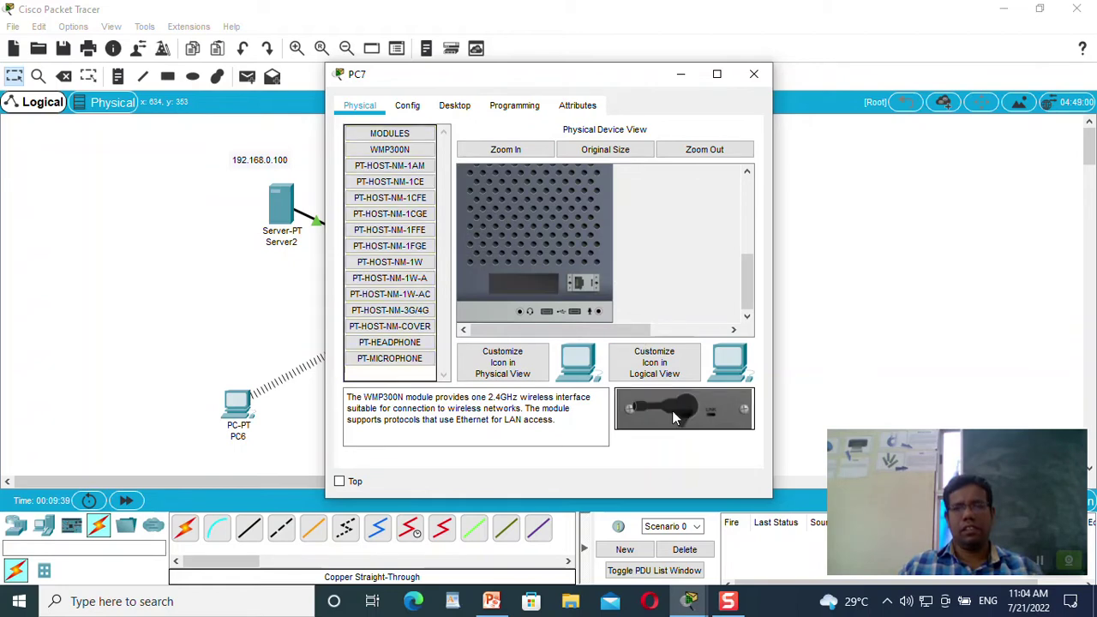
scroll(636, 258, up, 5)
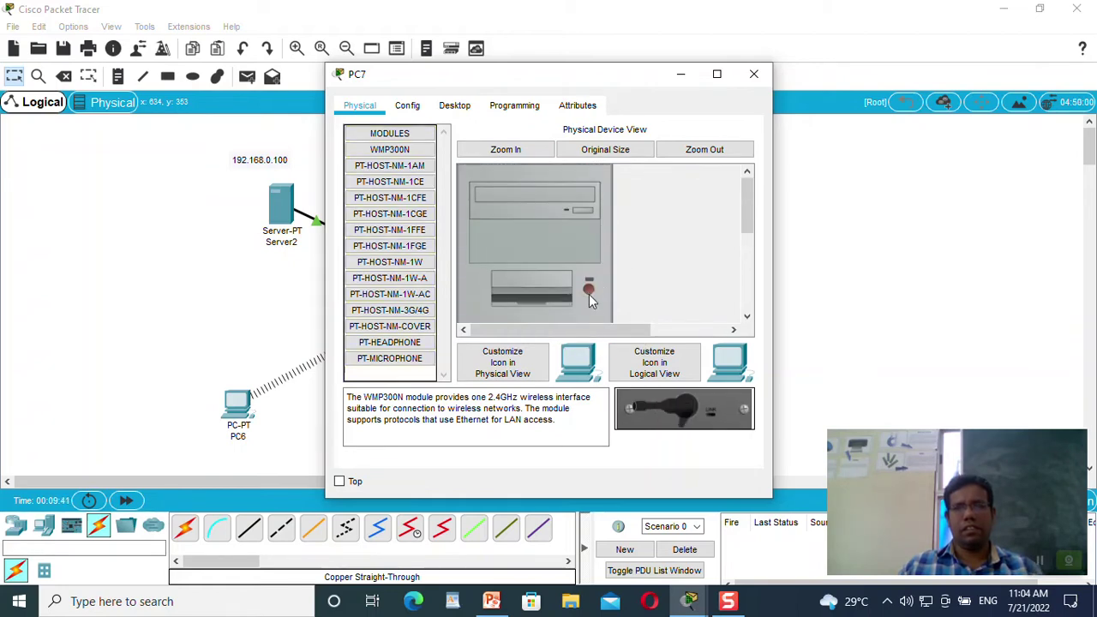
click(753, 73)
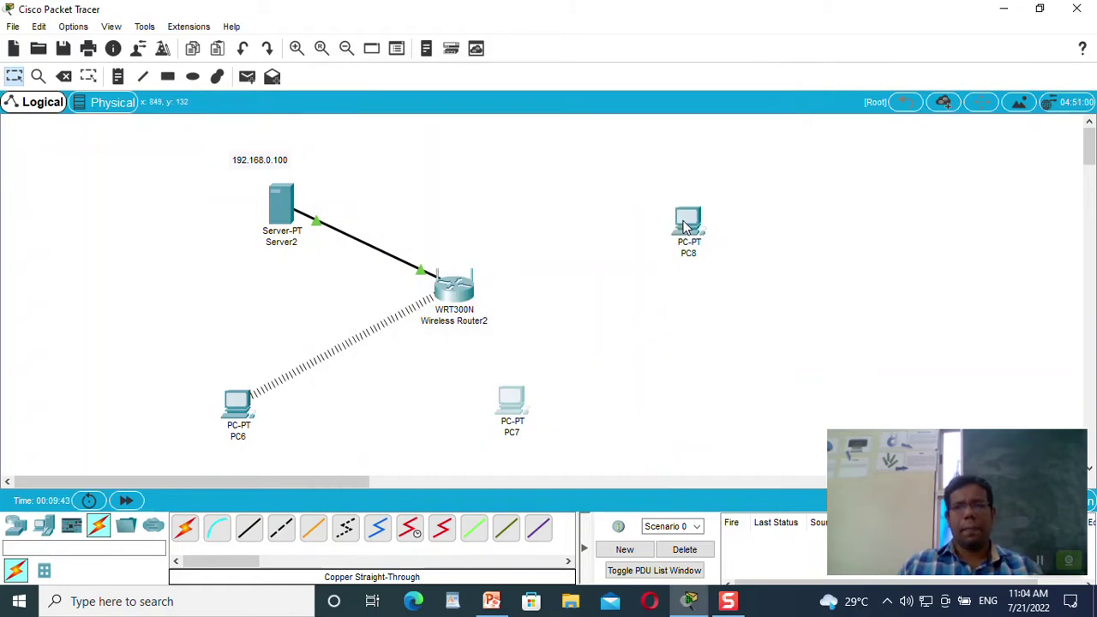
Step: Fit PC8 with the WMP300N wireless module and close its window
click(685, 225)
scroll(588, 244, down, 3)
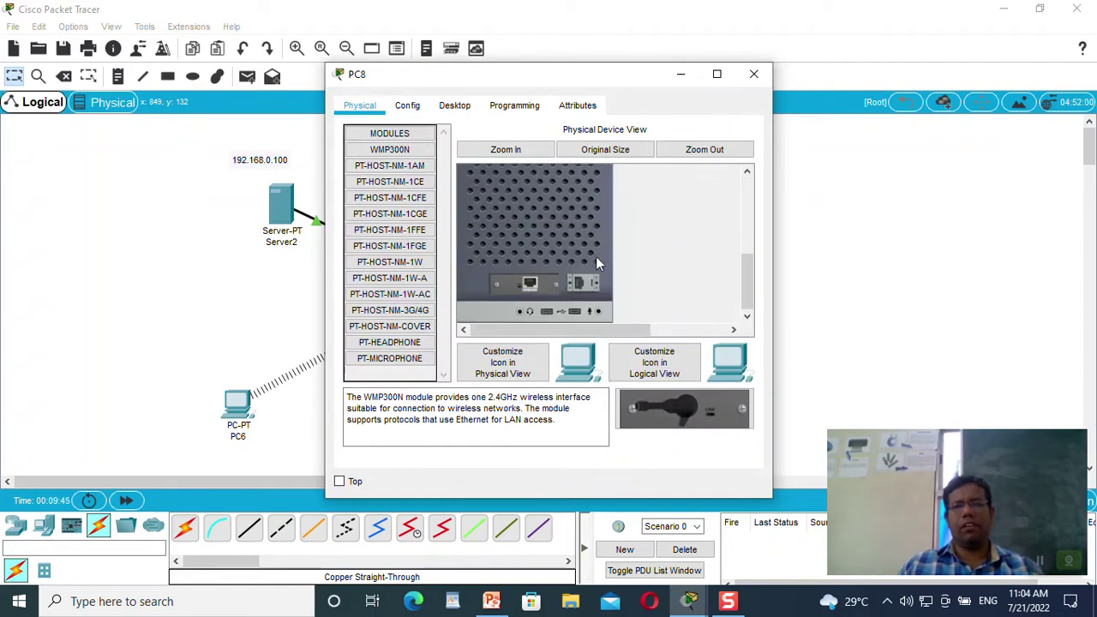
drag(658, 404, 511, 294)
scroll(661, 275, up, 3)
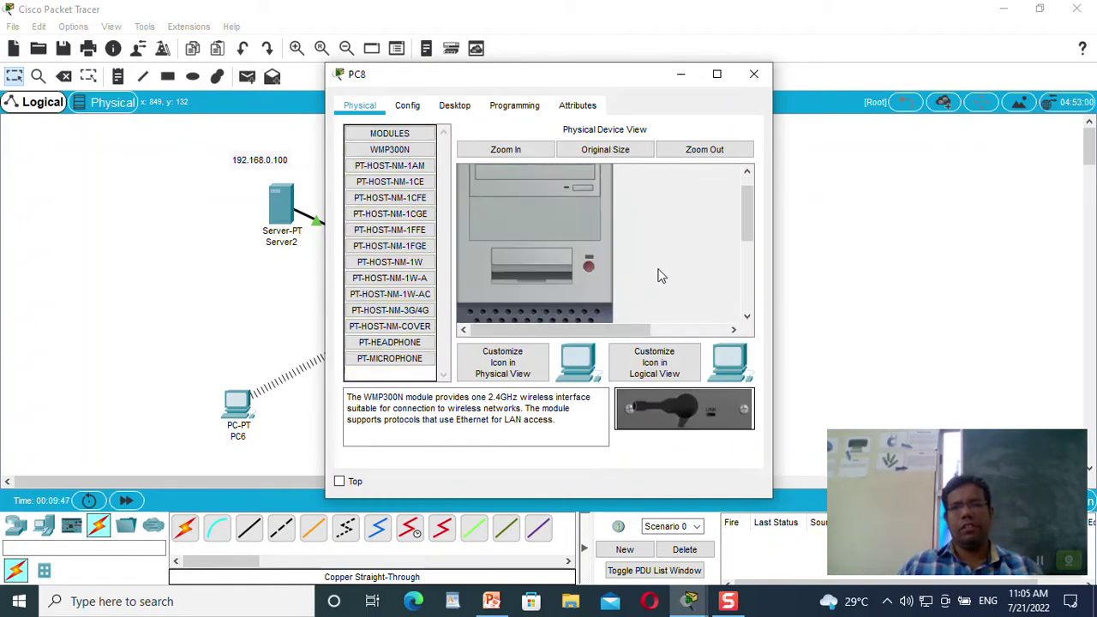
click(753, 74)
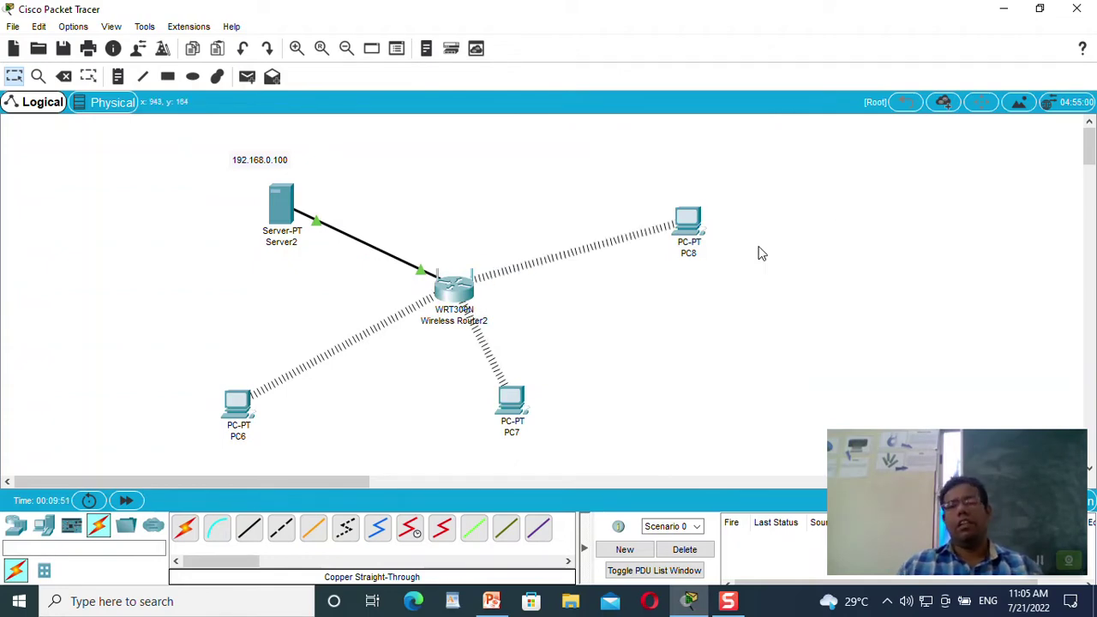
Step: Check PC7's DHCP-assigned IP configuration
click(512, 401)
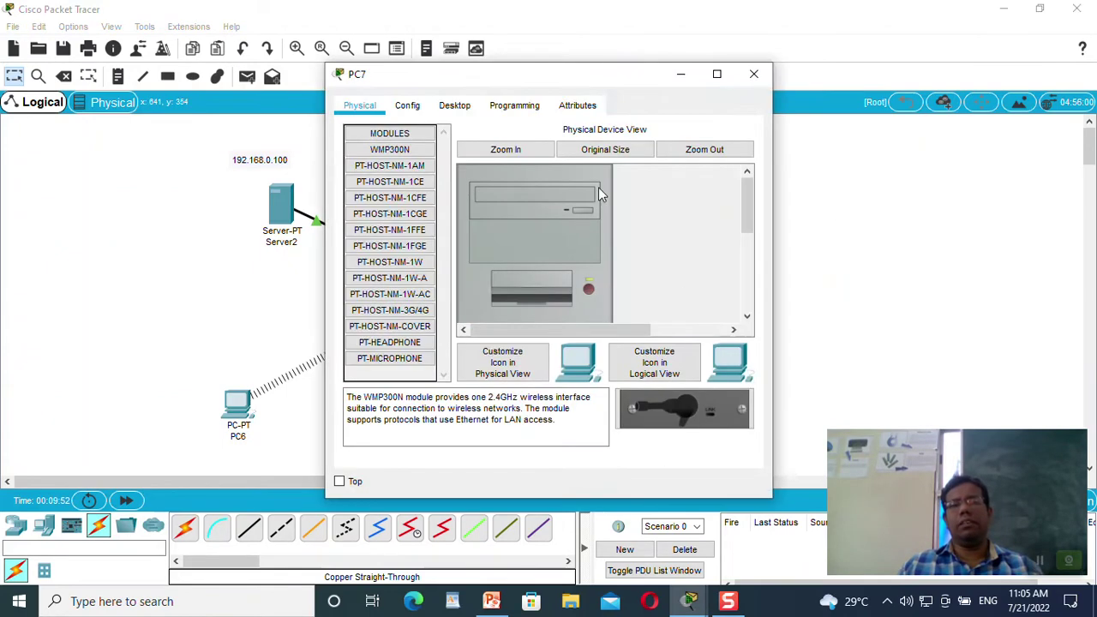
click(478, 110)
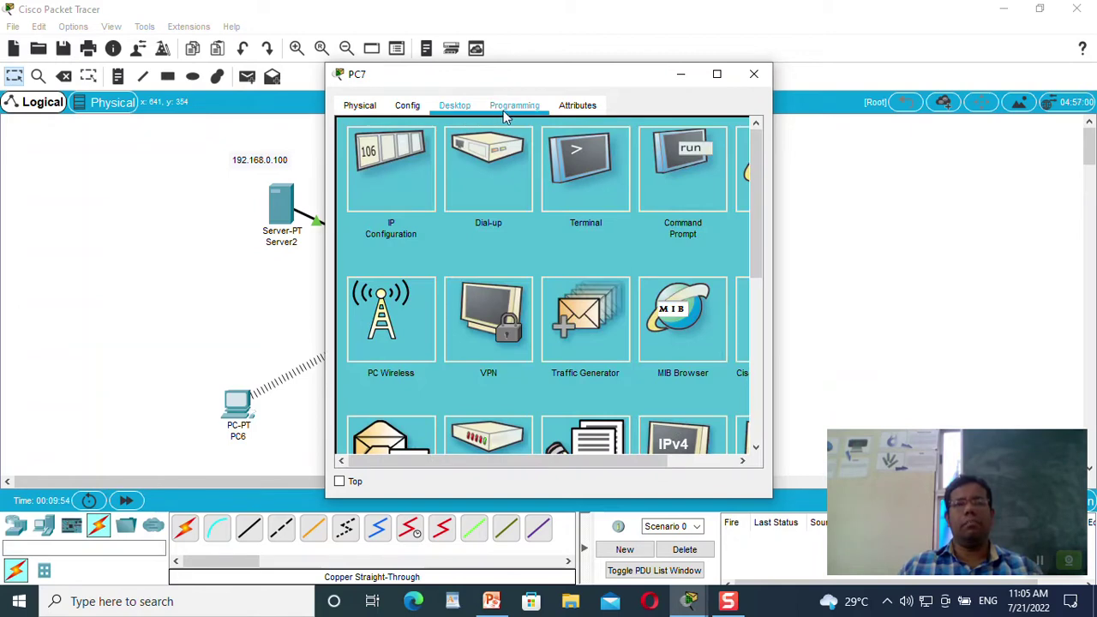
click(391, 190)
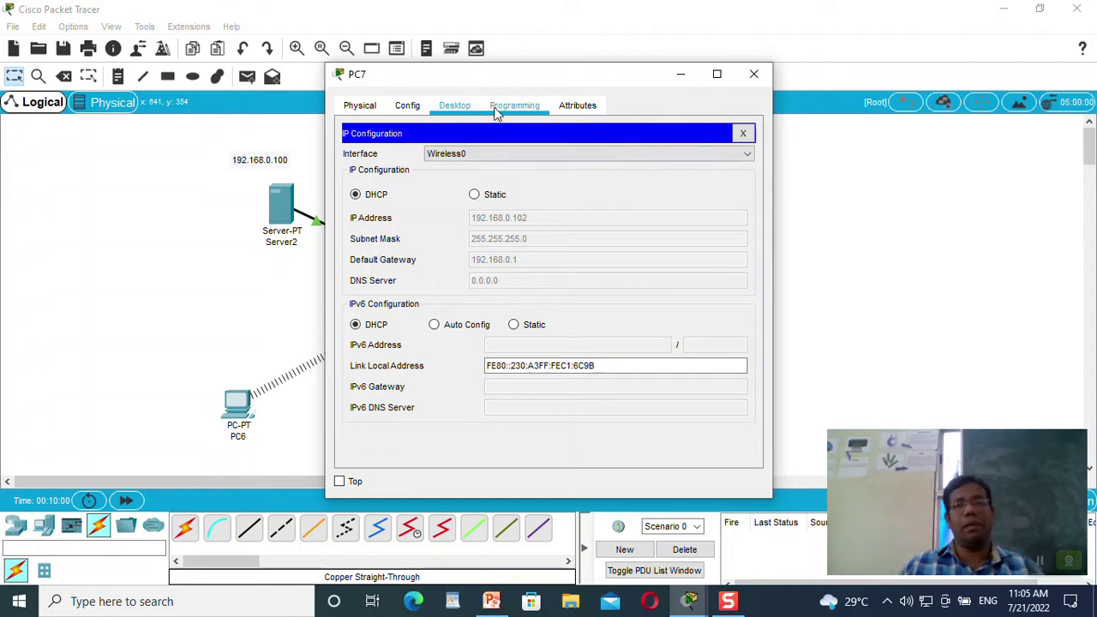
click(743, 133)
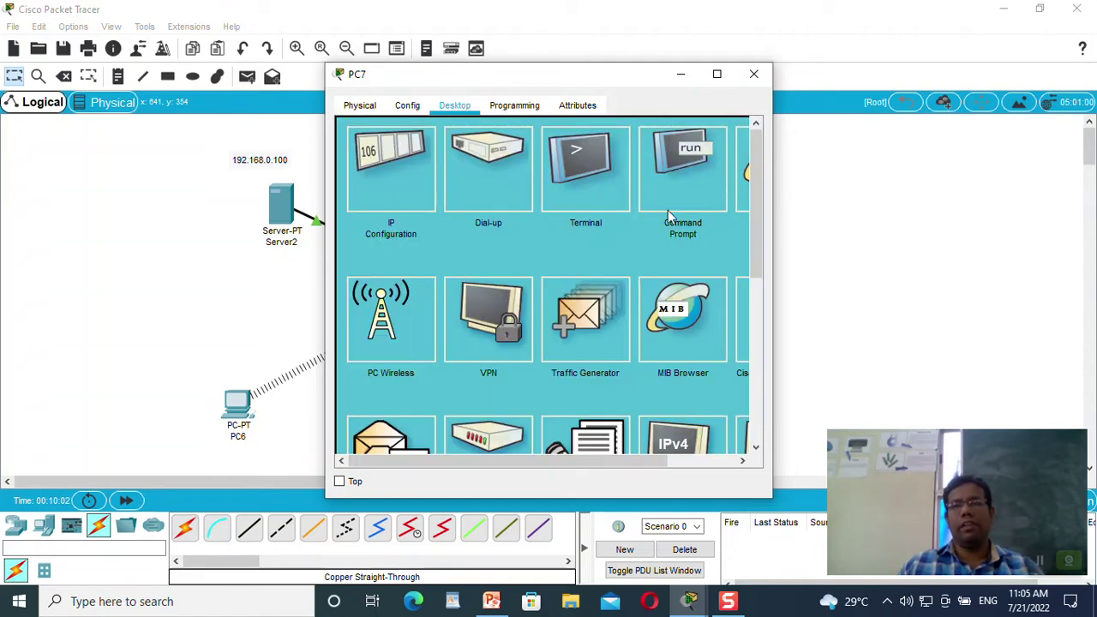
Step: Ping 192.168.0.100 from PC7's command prompt, getting four replies with 0% loss
click(668, 210)
drag(496, 81, 630, 55)
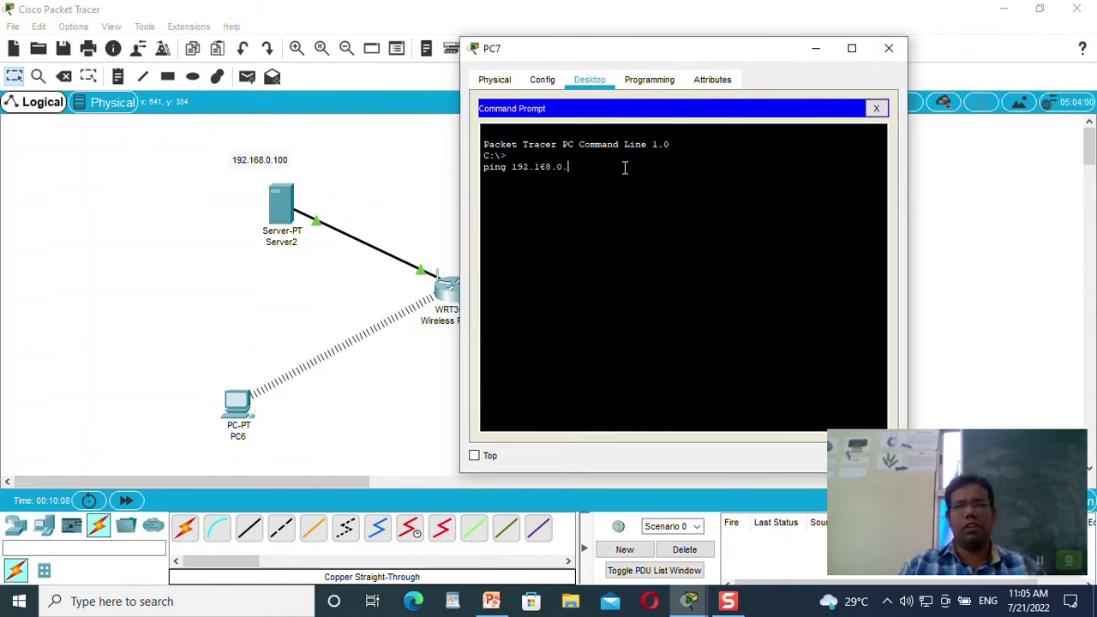
text(ping 192.168.0.100)
key(Return)
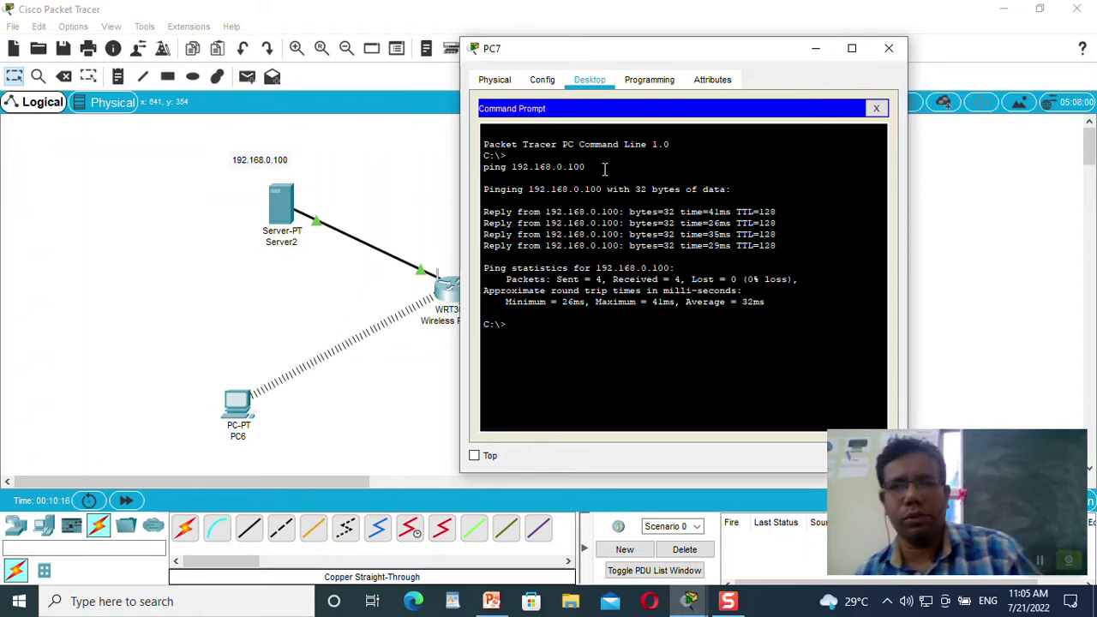
click(875, 108)
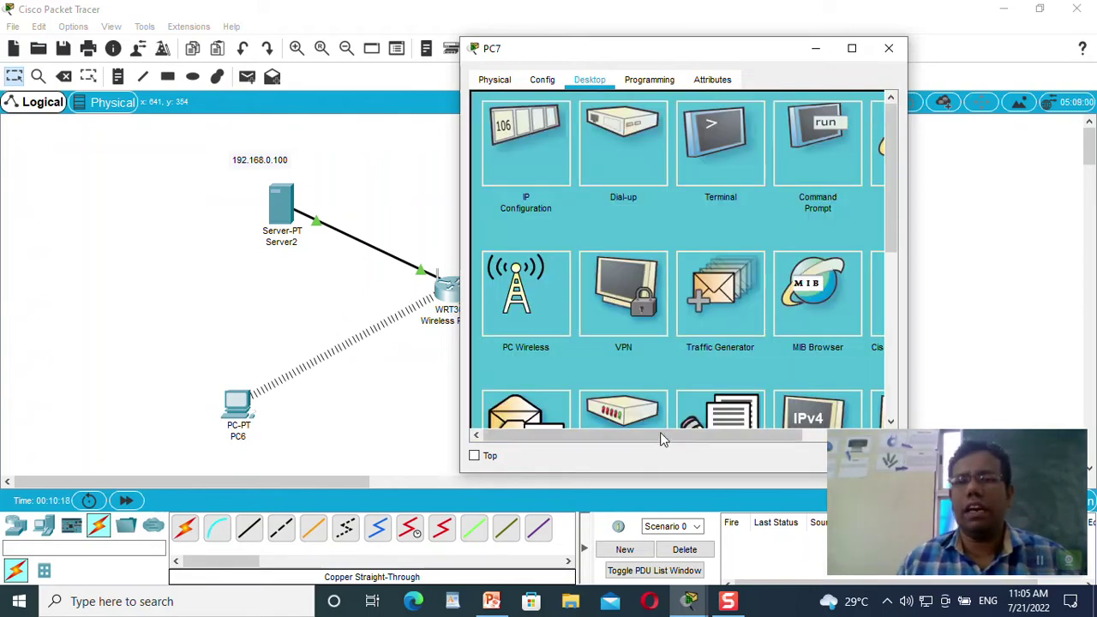
drag(660, 436, 754, 428)
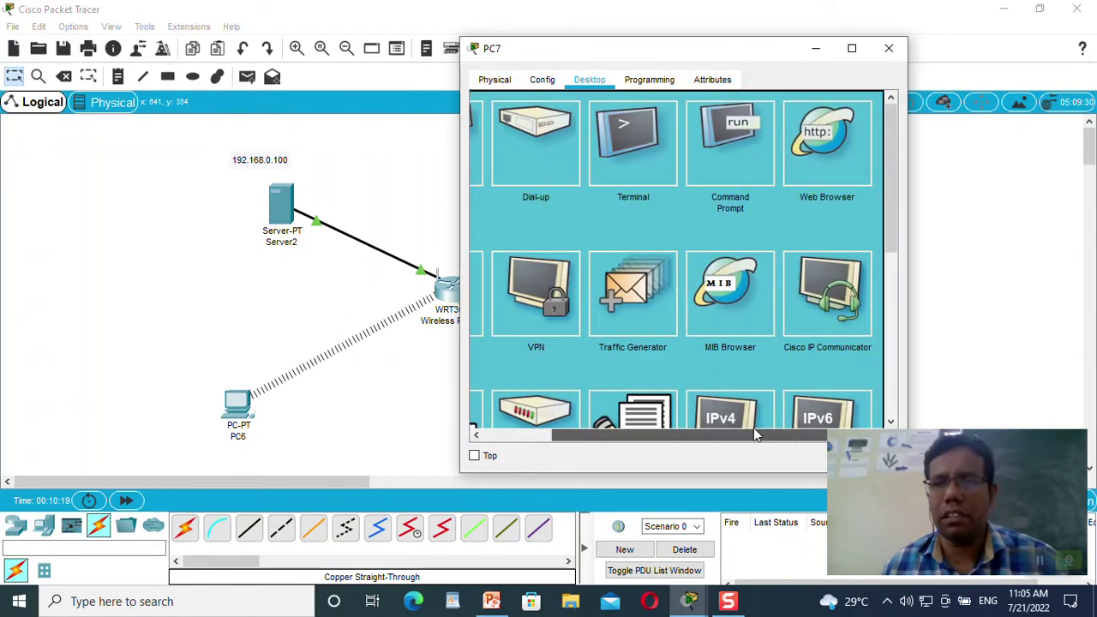
click(835, 137)
text(19)
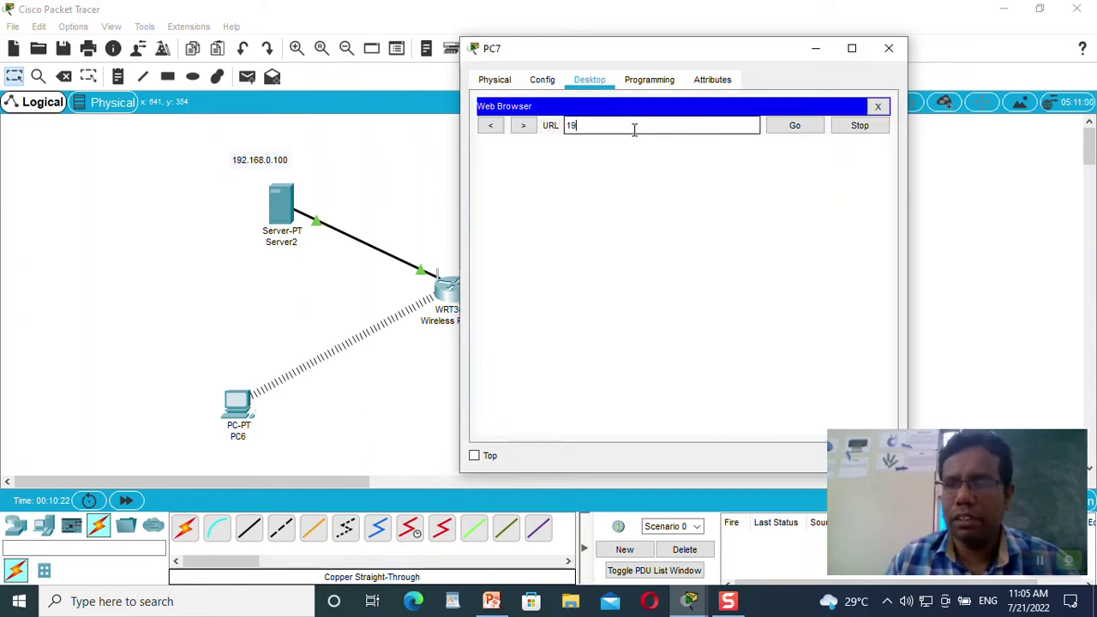
text(2.168.0.100)
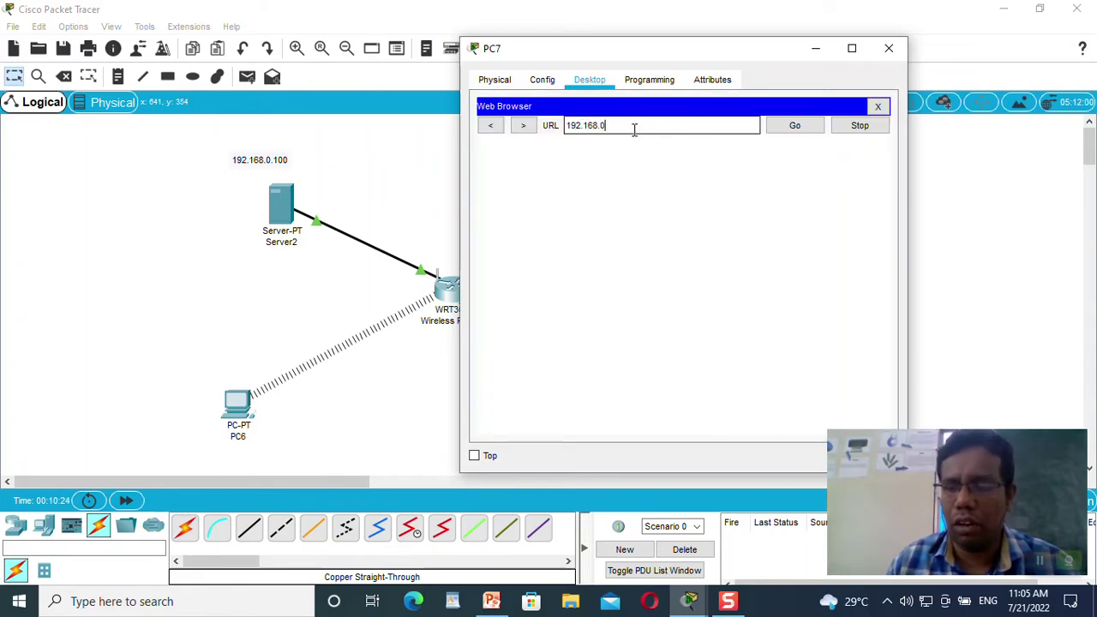
key(Return)
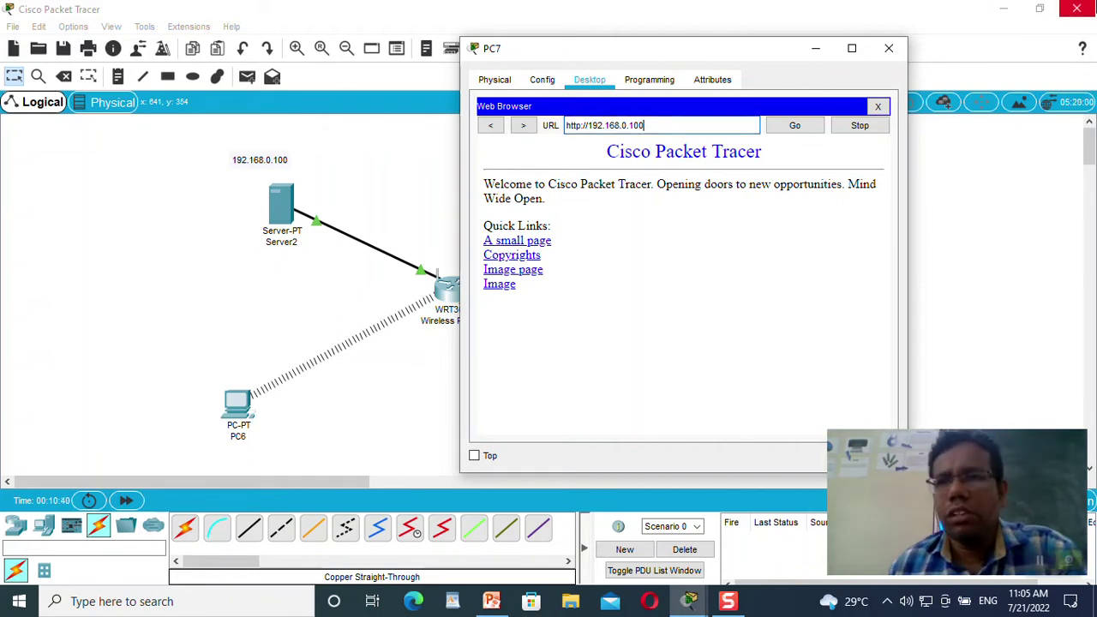
click(888, 49)
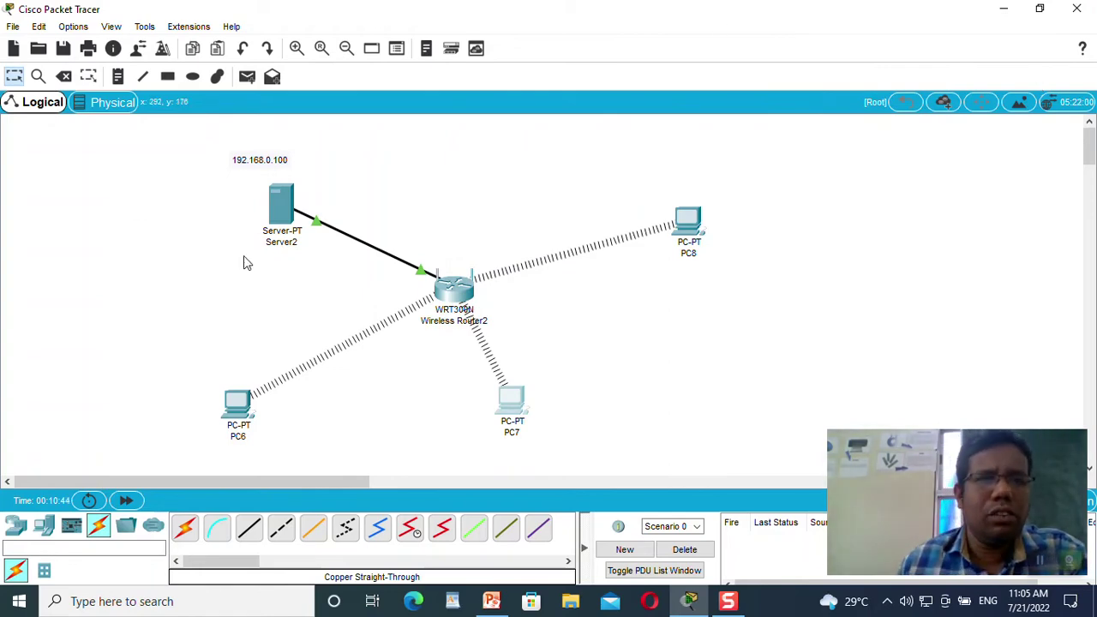
Step: Show Server2's Firewall panel with its empty FastEthernet0 inbound-rules list
click(282, 205)
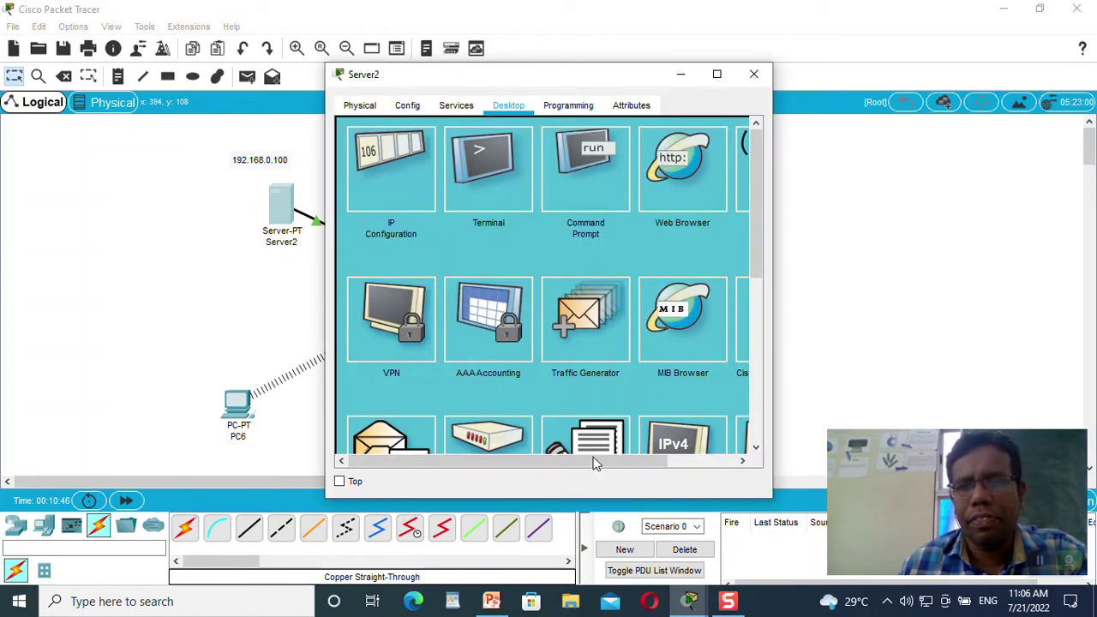
scroll(596, 385, down, 3)
click(592, 310)
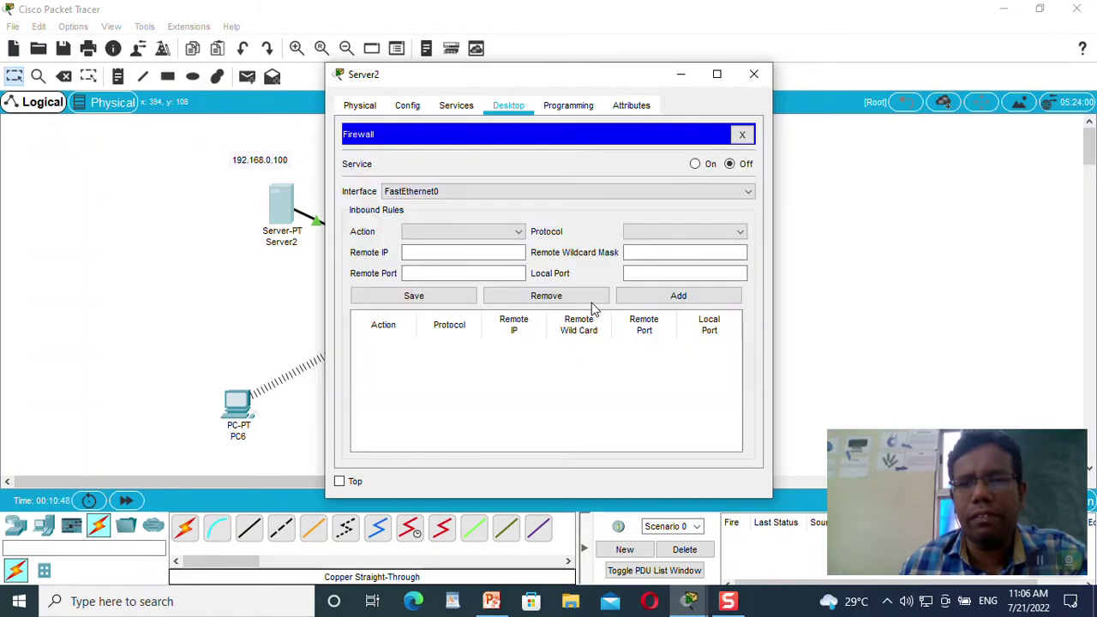
click(742, 135)
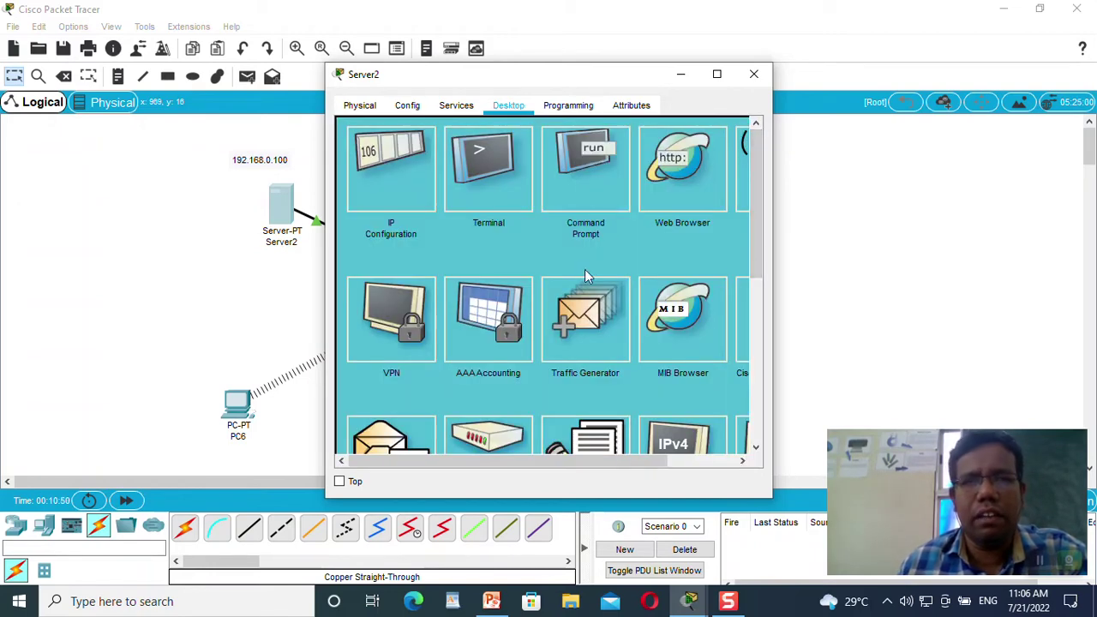
scroll(600, 386, down, 3)
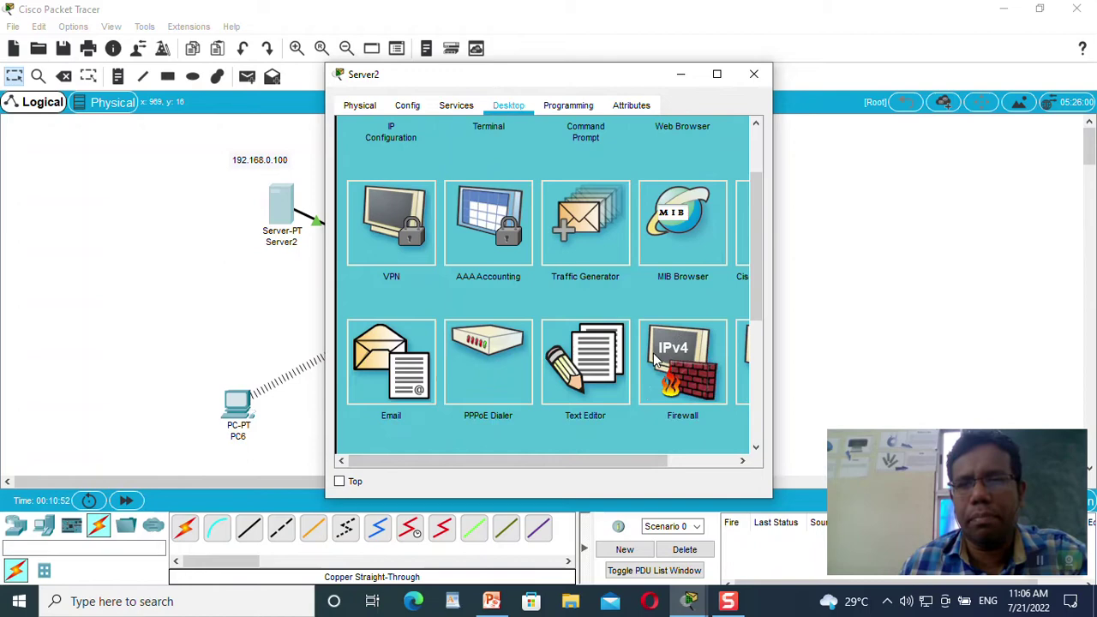
click(681, 351)
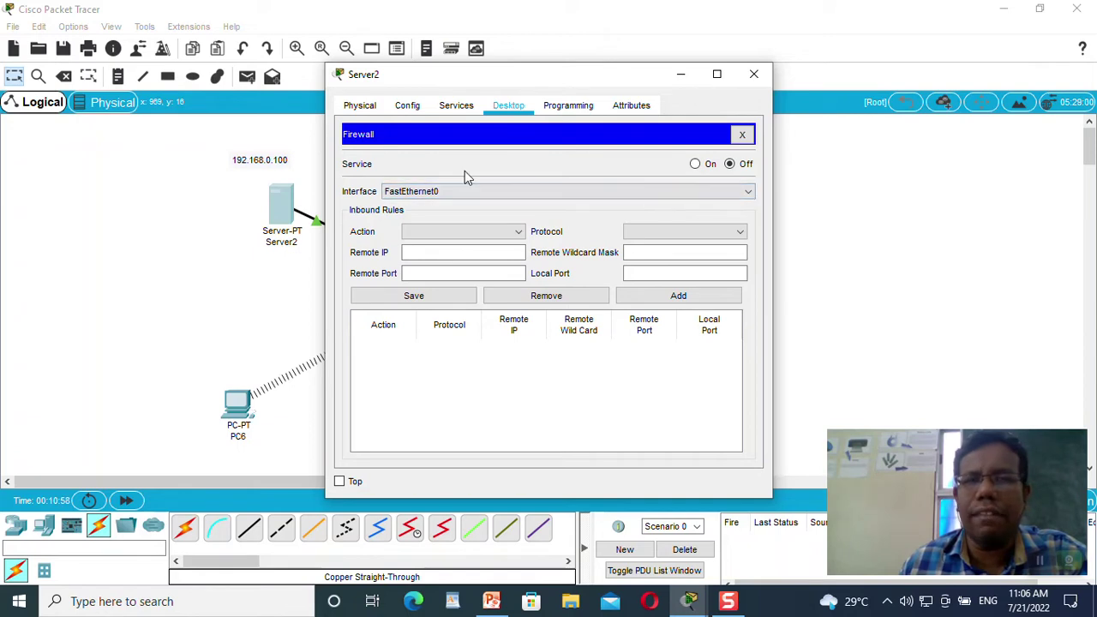
Step: Turn the firewall on and add a Deny ICMP rule for 0.0.0.0 / 255.255.255.255
click(696, 164)
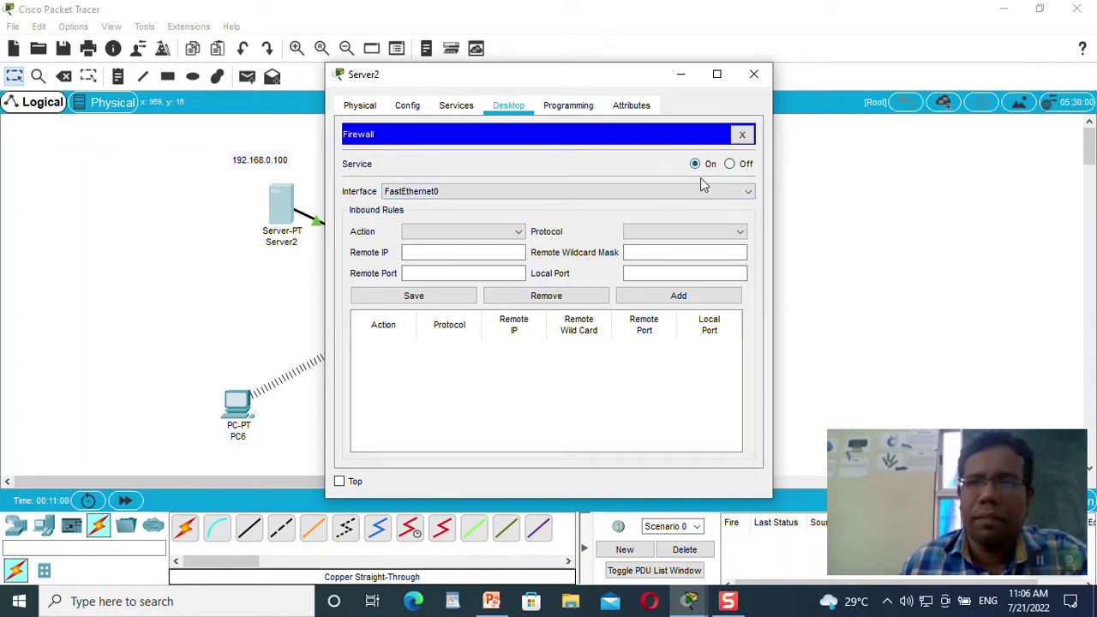
click(445, 255)
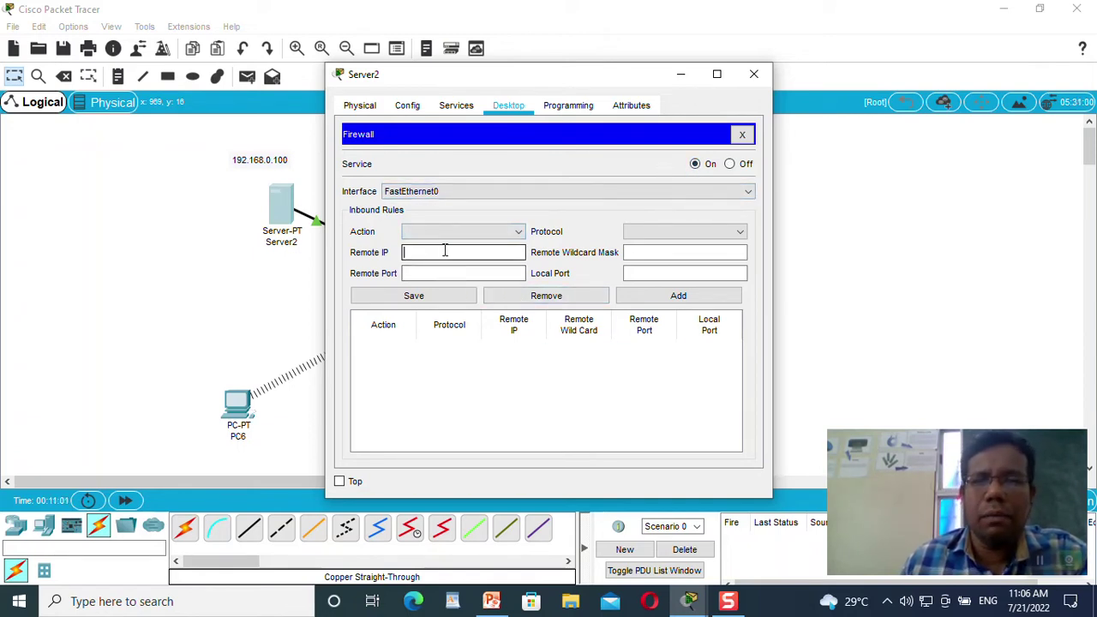
text(0.0.0.0)
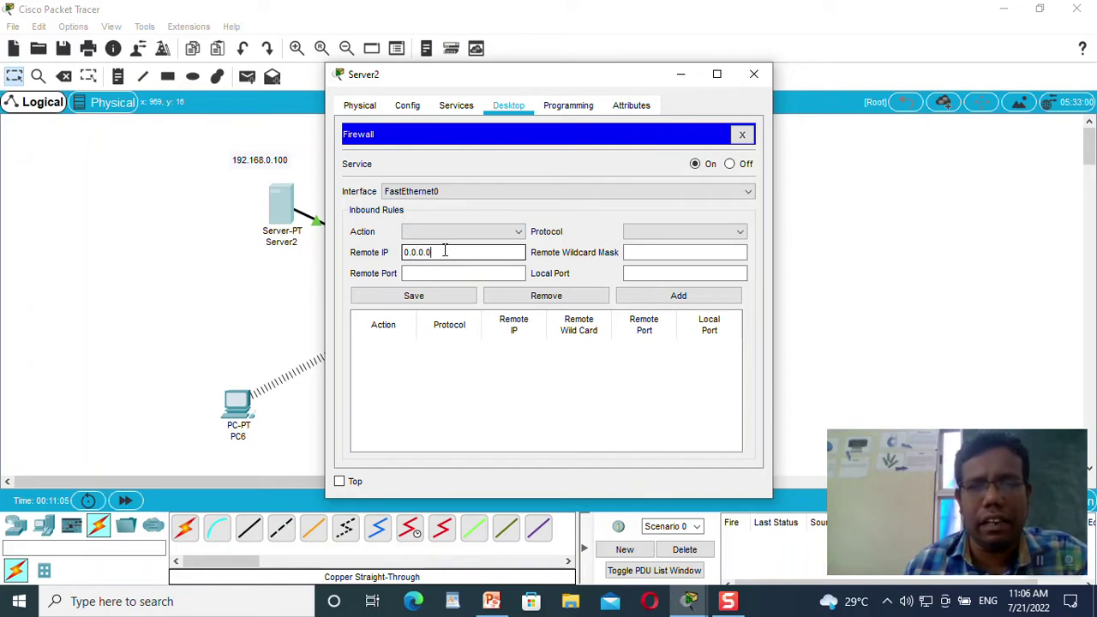
click(682, 251)
text(255)
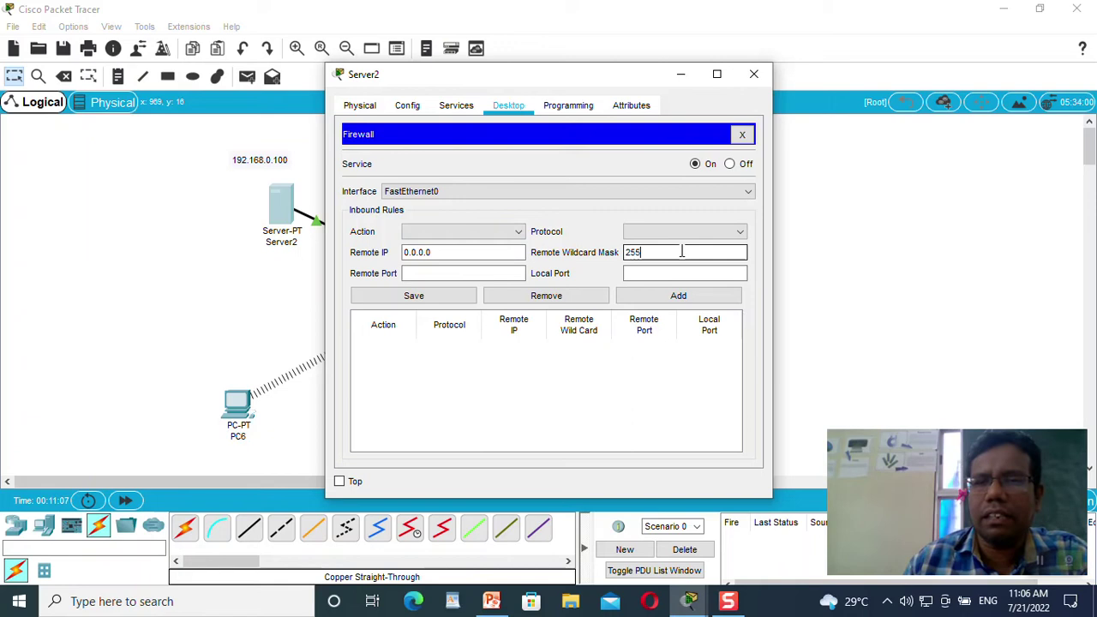
text(.255.255.255)
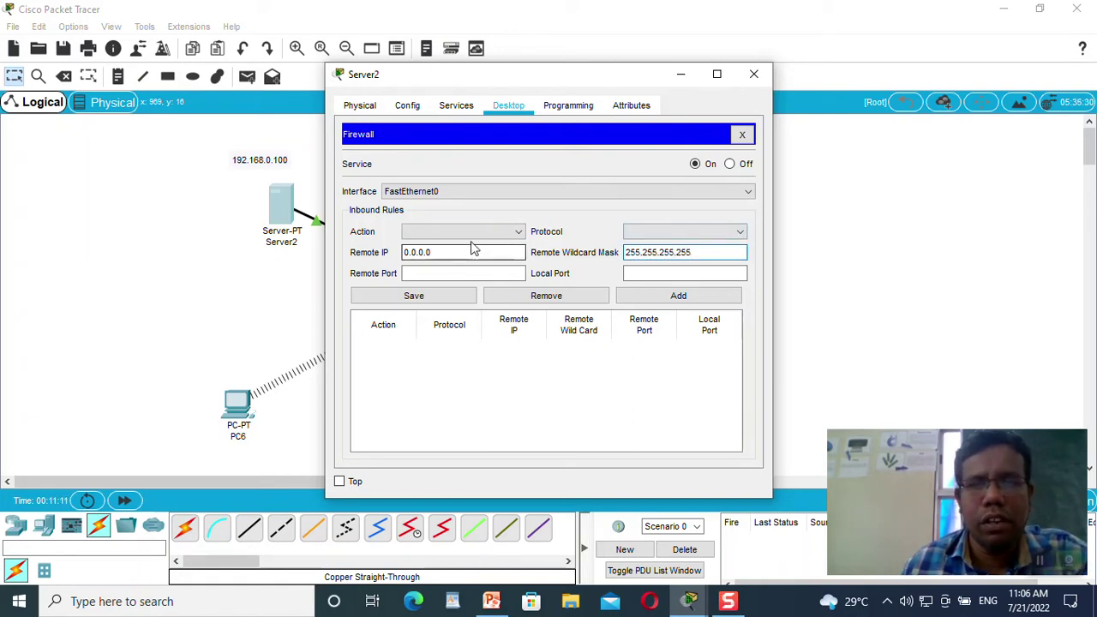
click(467, 231)
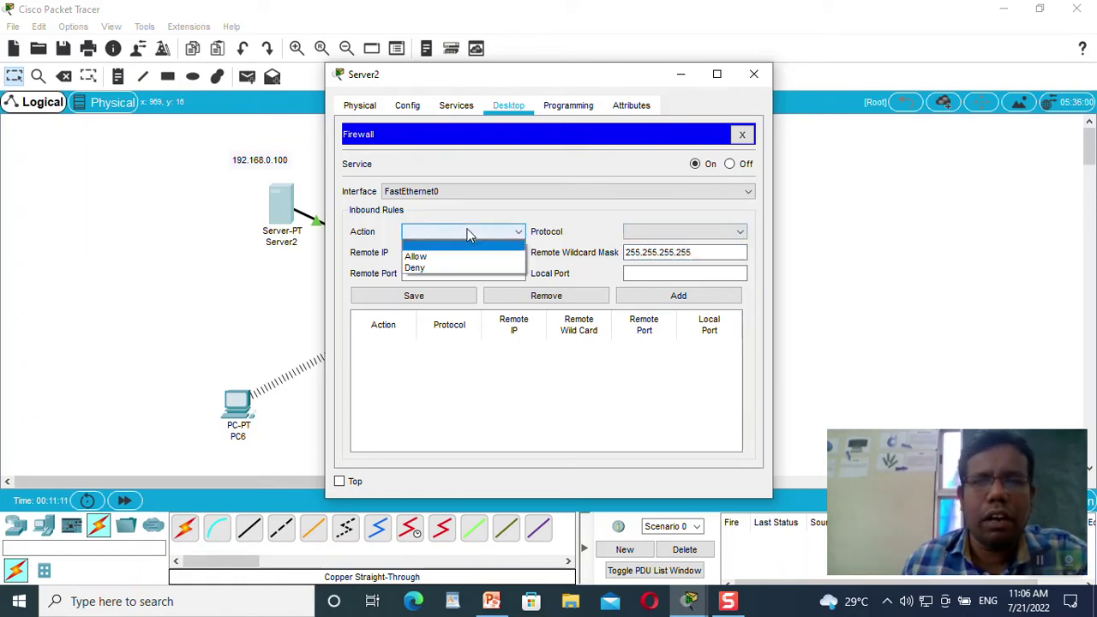
click(458, 268)
click(686, 231)
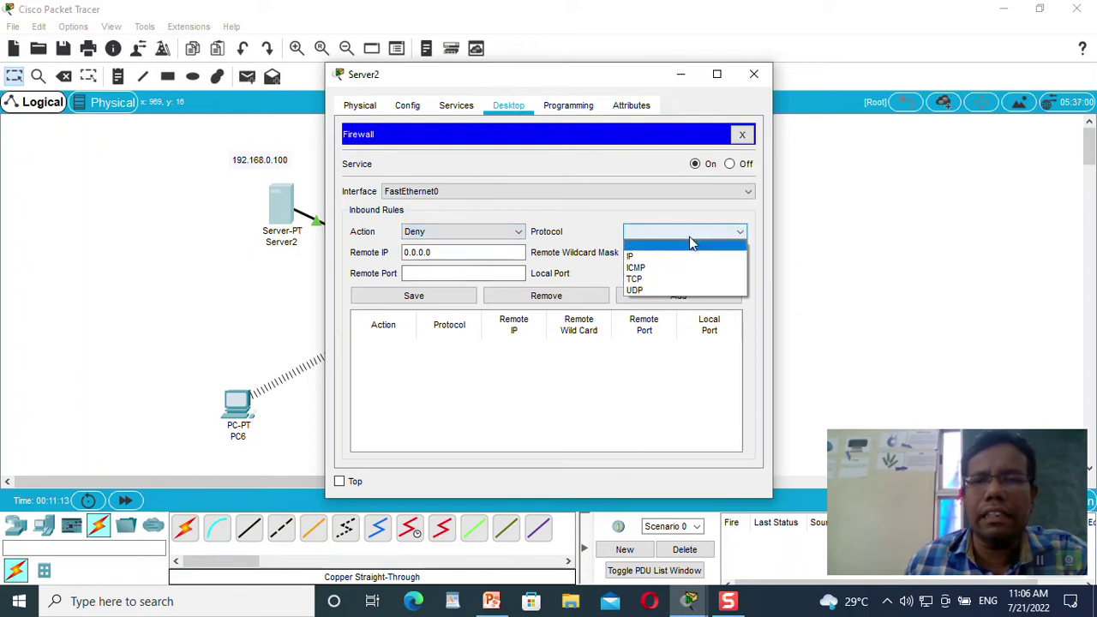
click(660, 268)
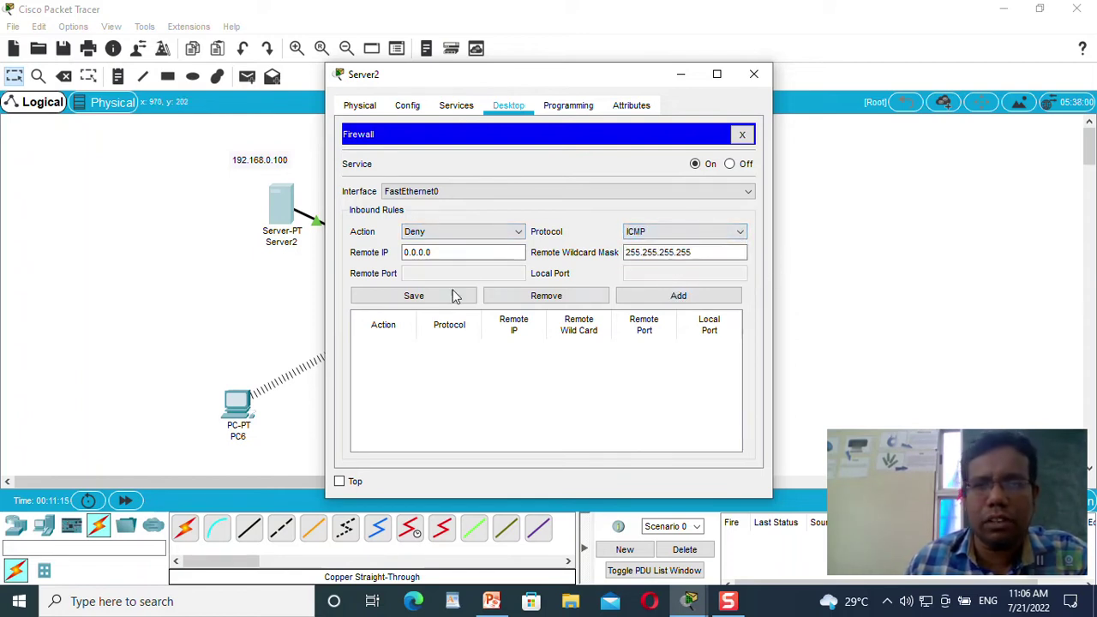
click(696, 297)
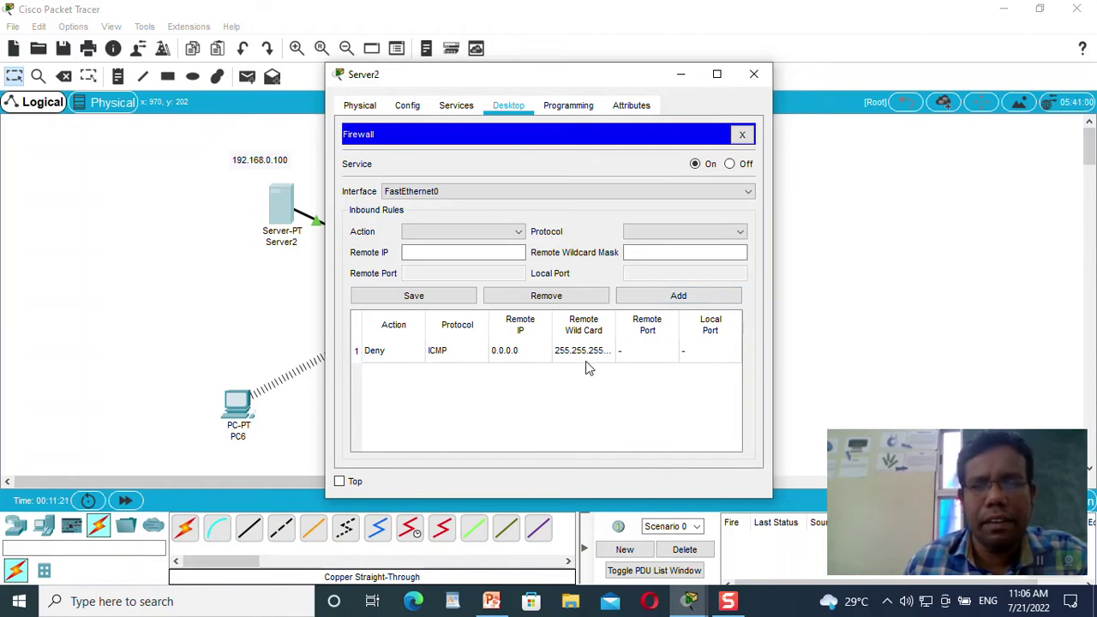
Step: Add an Allow IP rule for 0.0.0.0 / 255.255.255.255 and close Server2's window
click(517, 231)
click(480, 251)
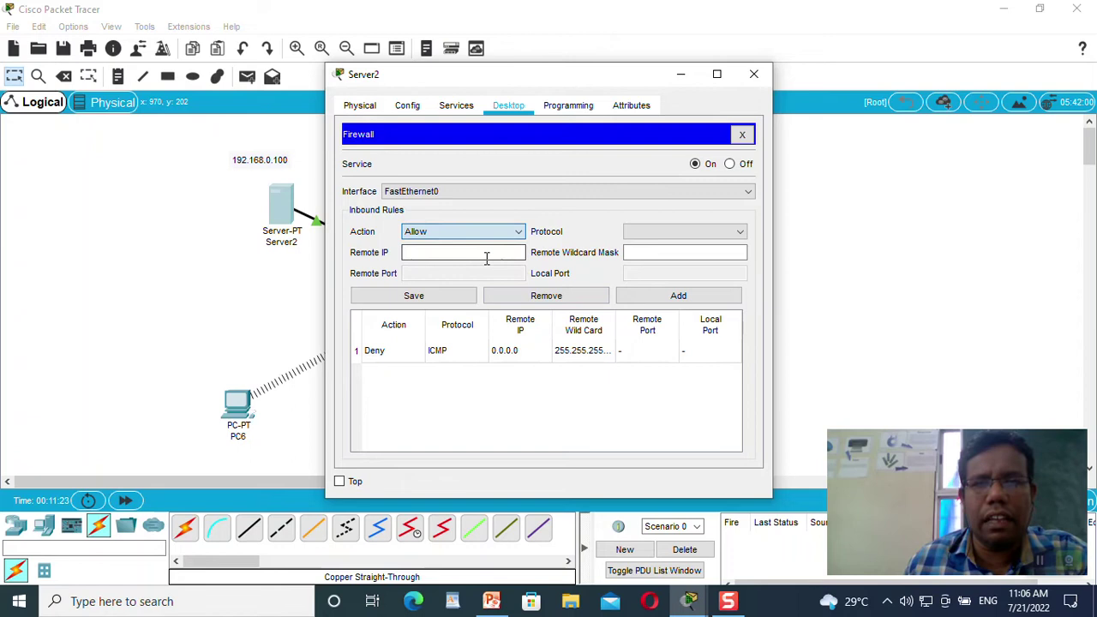
click(677, 232)
click(652, 255)
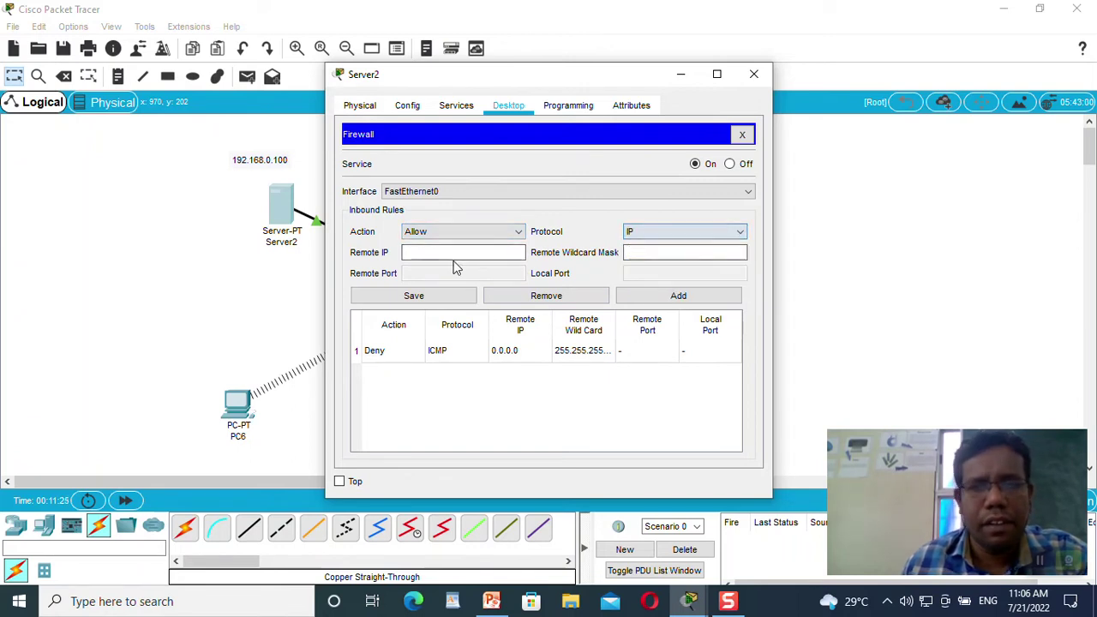
click(448, 250)
text(0.0.0.0)
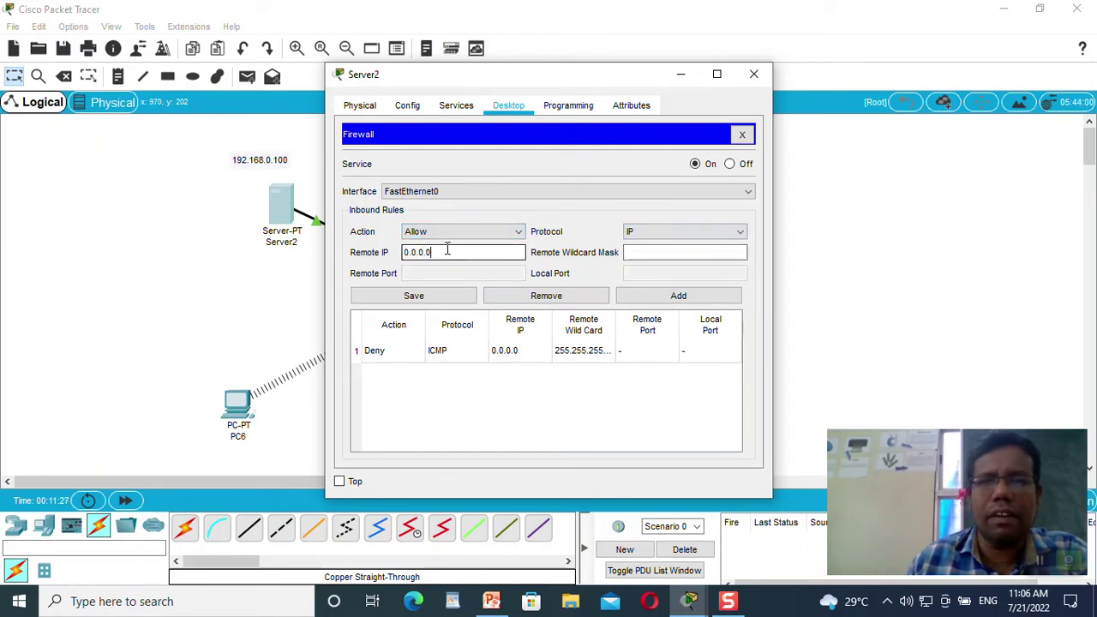
click(707, 250)
text(255)
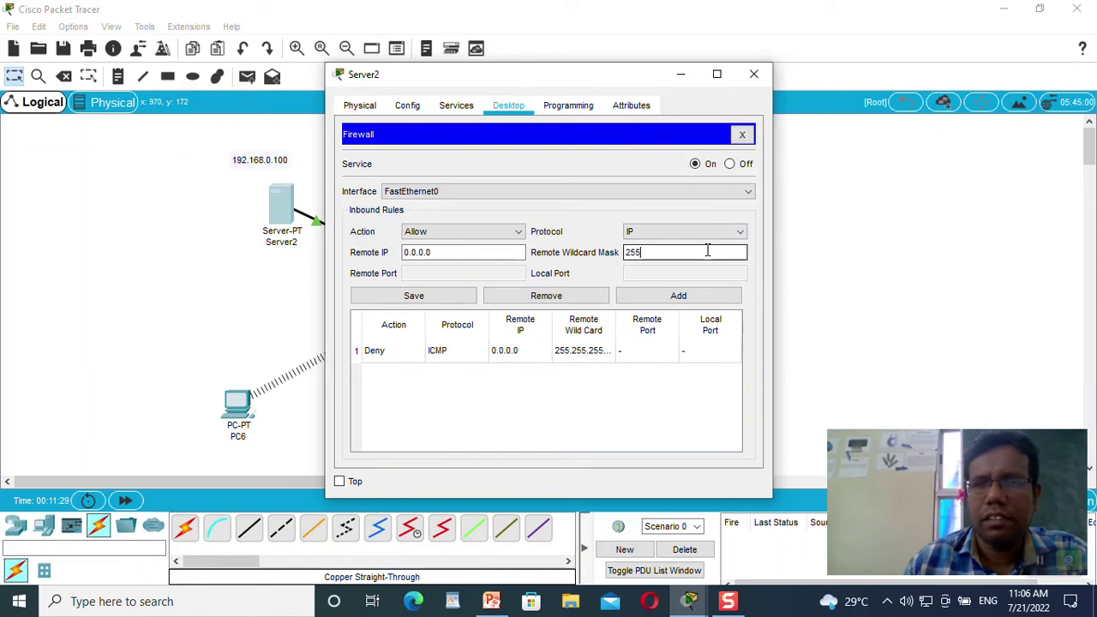
text(.255.255.255)
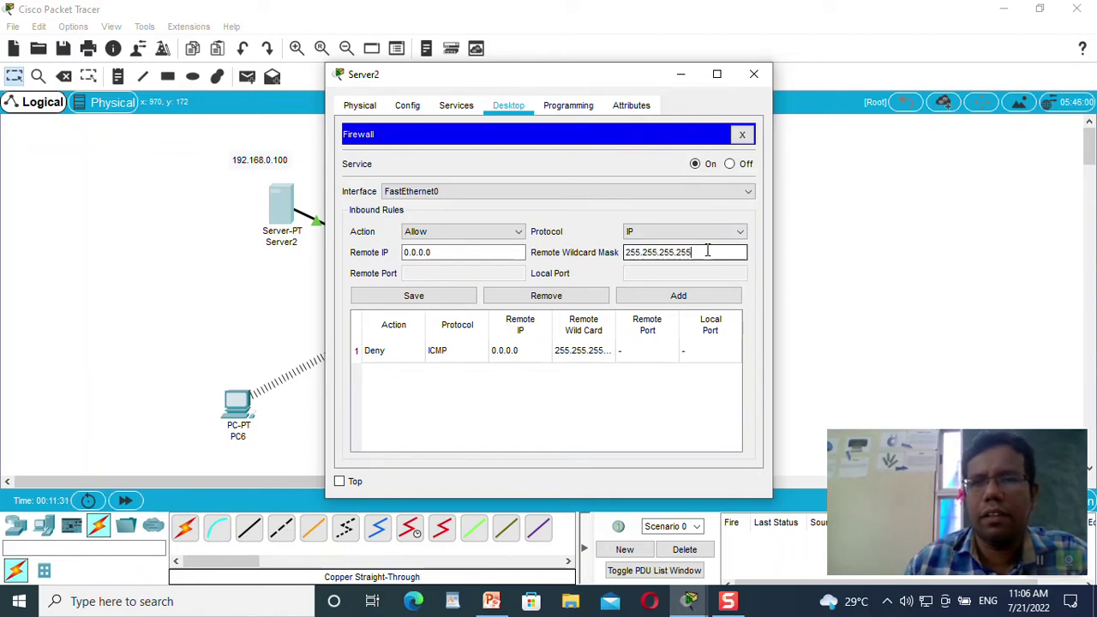
click(679, 295)
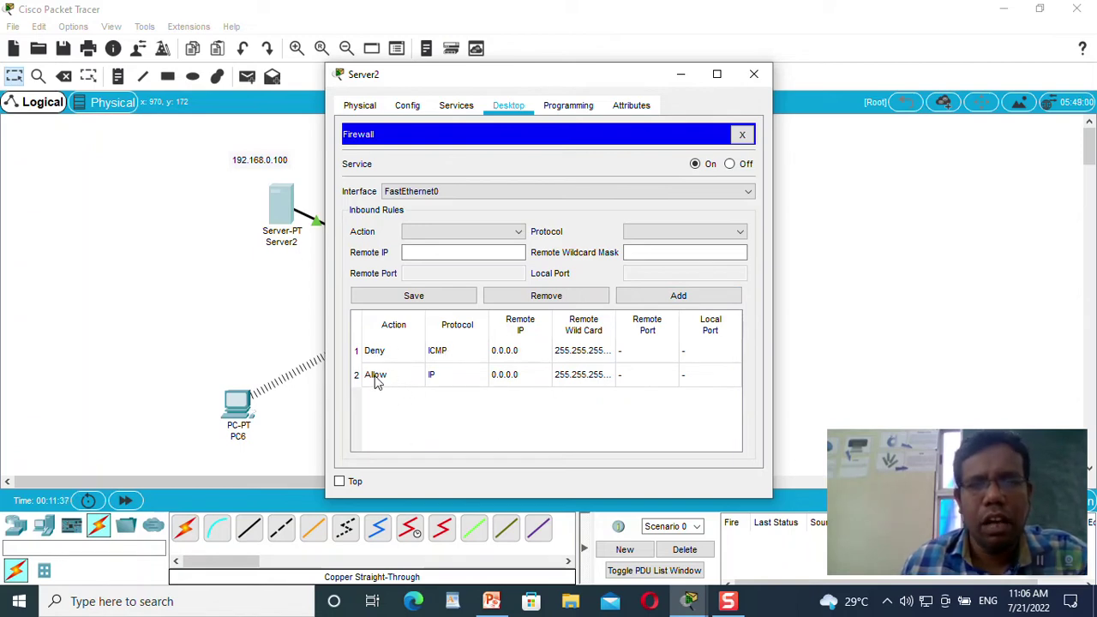
click(753, 74)
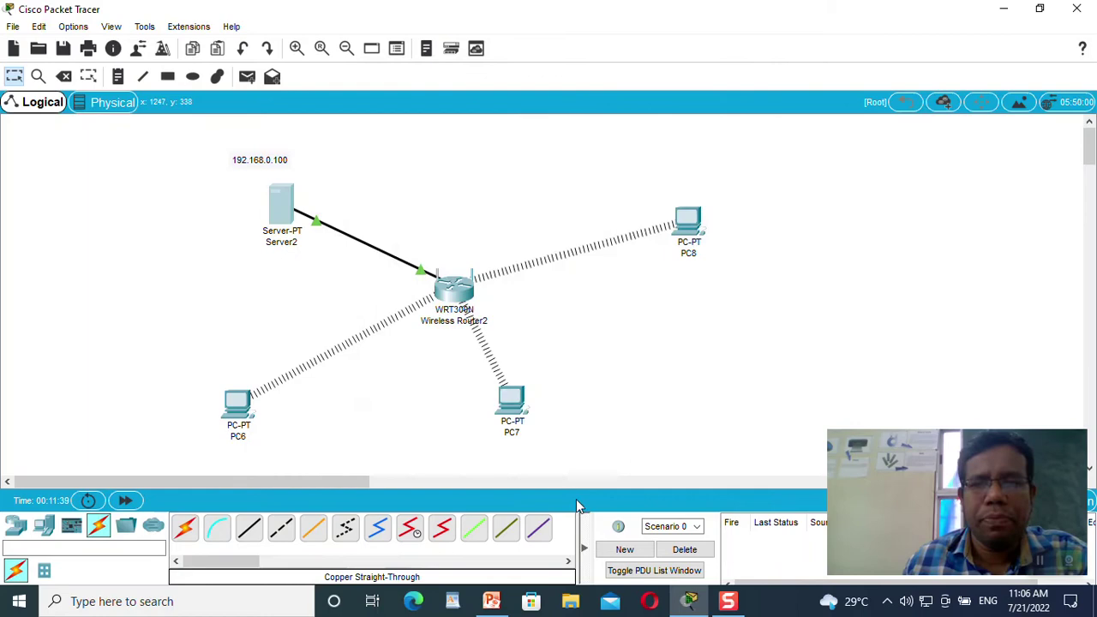
Step: From PC7's command prompt, ping 192.168.0.100 and watch all four requests time out
click(513, 398)
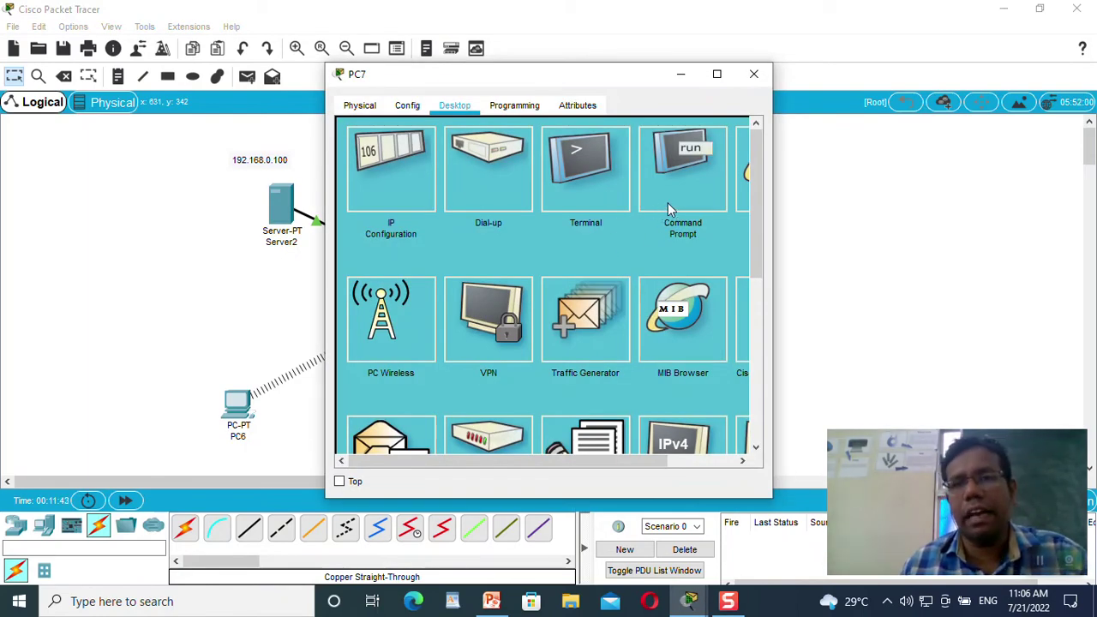
click(667, 202)
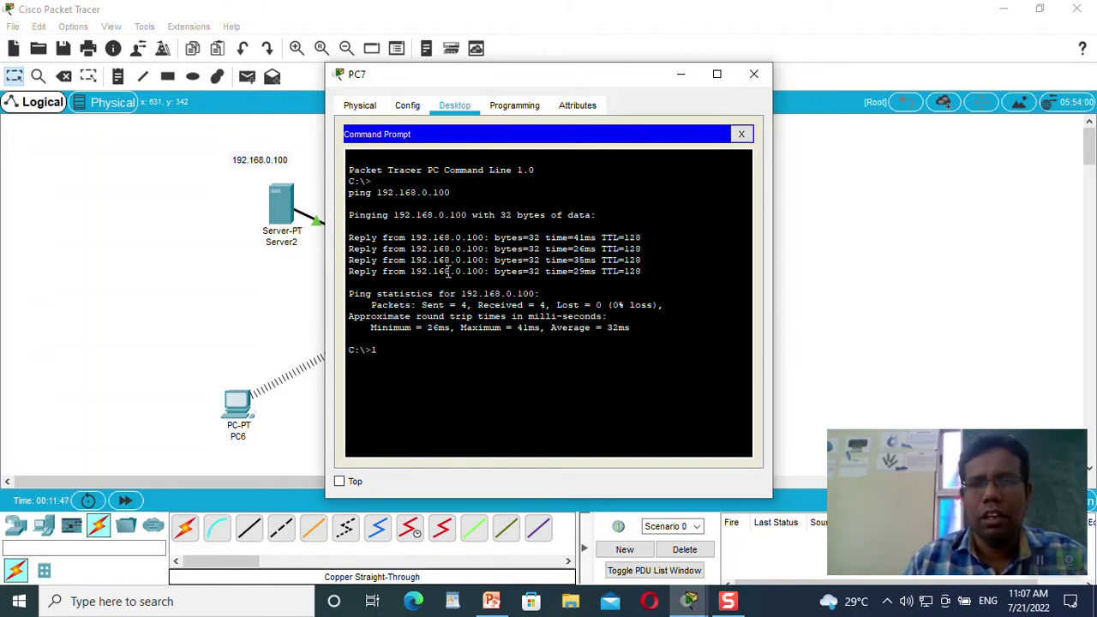
text(ping 192.168.0.100)
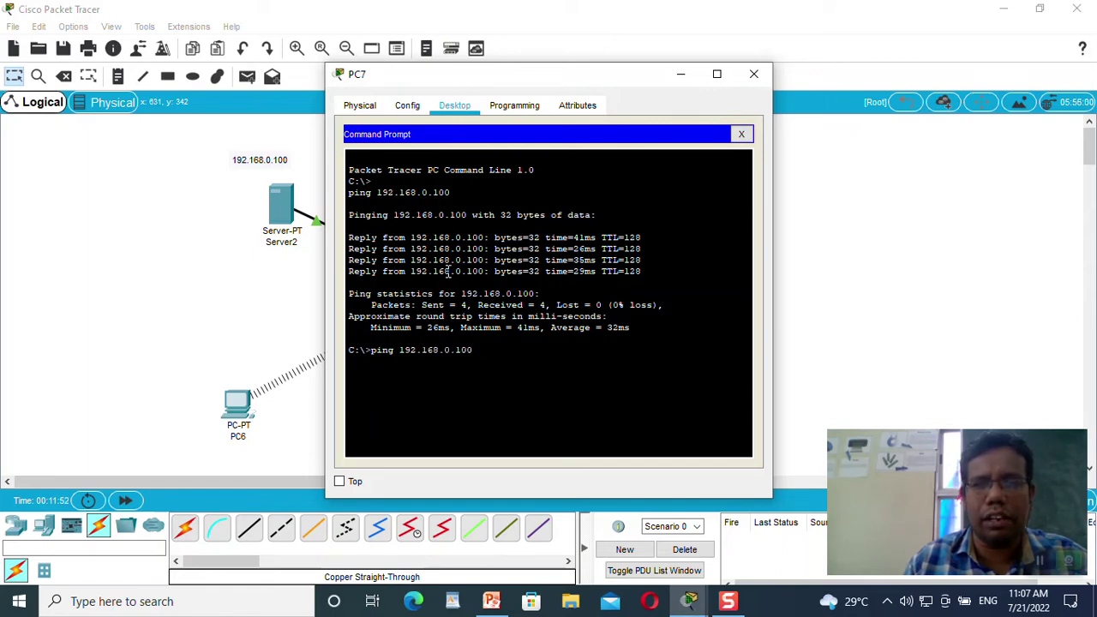
key(Return)
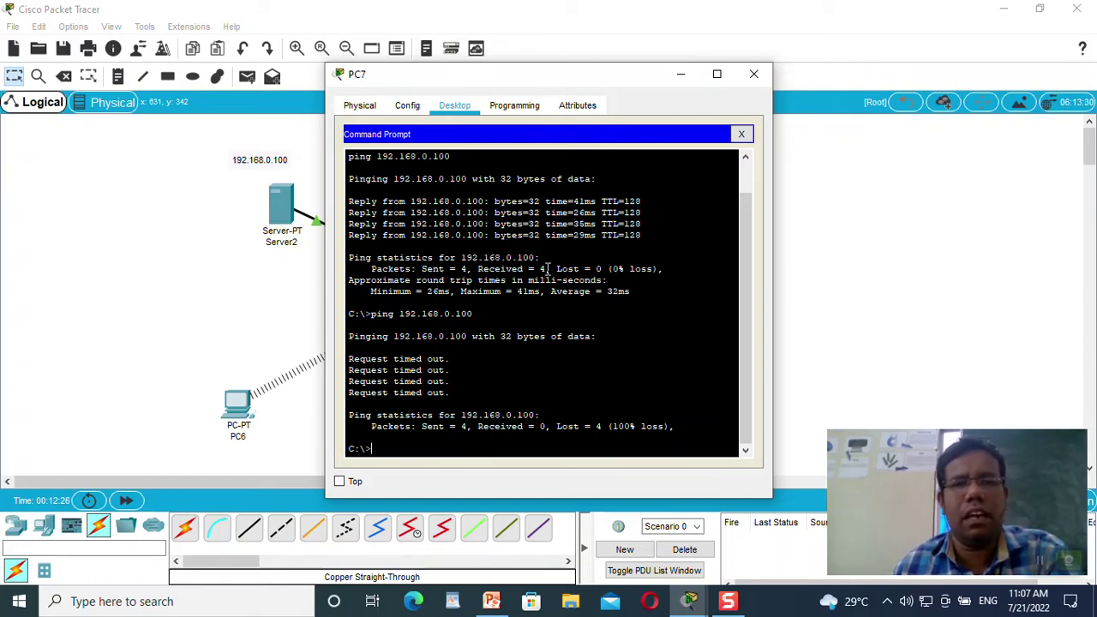
click(742, 133)
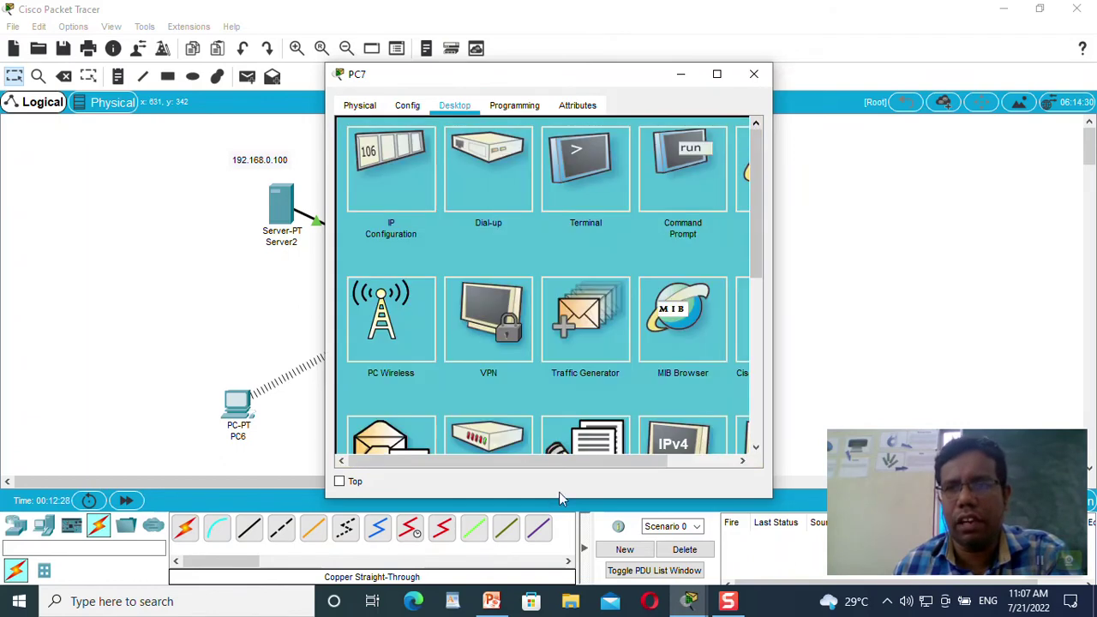
drag(534, 461, 668, 445)
click(694, 176)
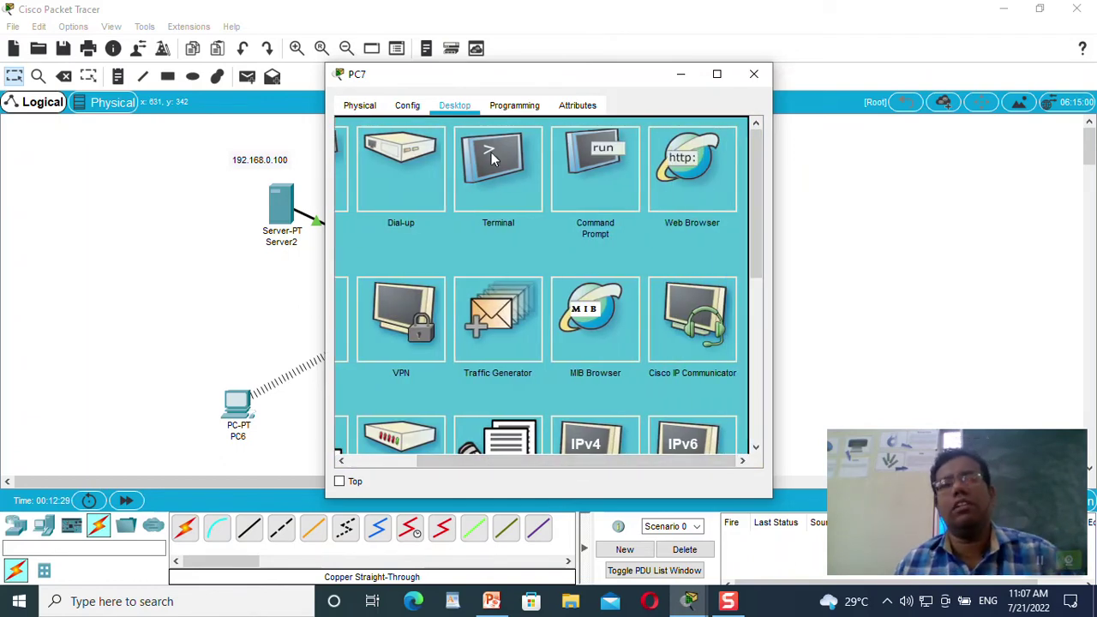
text(19)
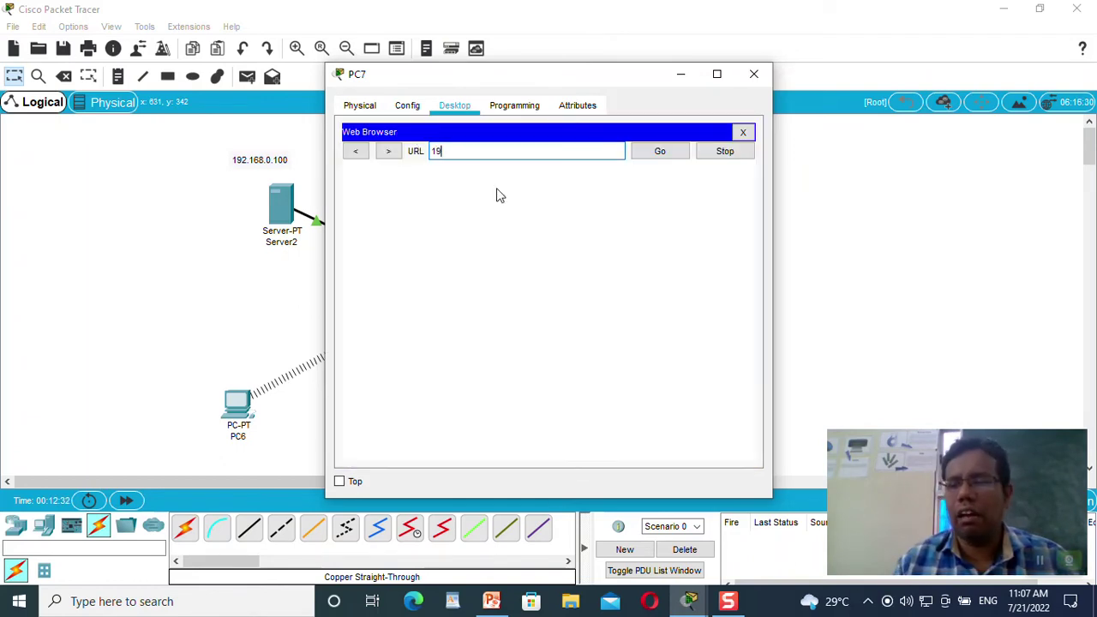
text(2.168)
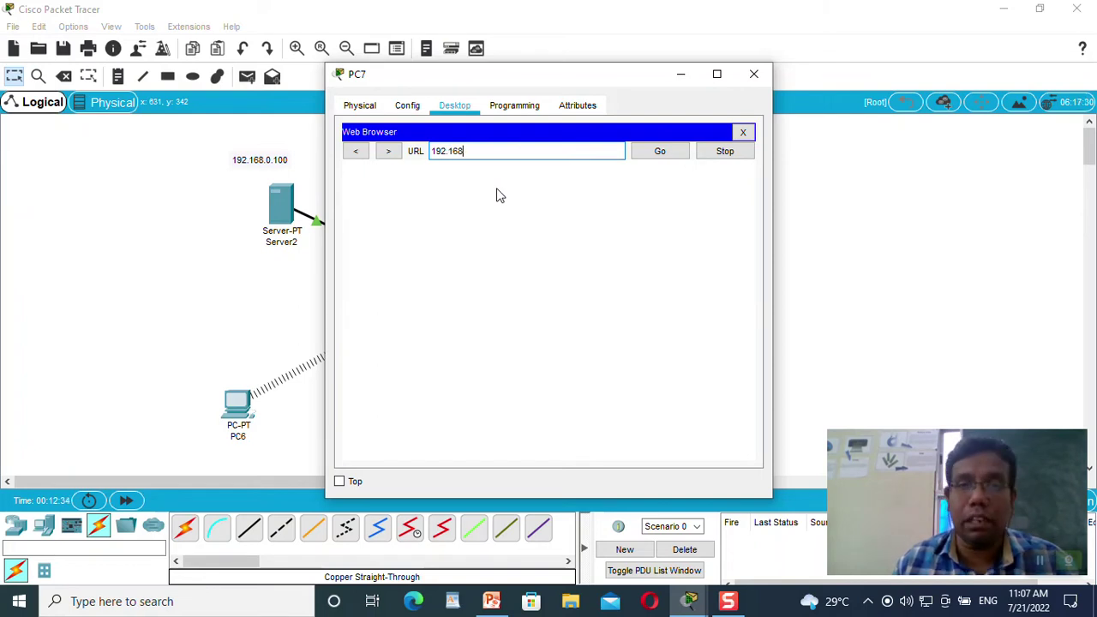
text(.0.100)
key(Return)
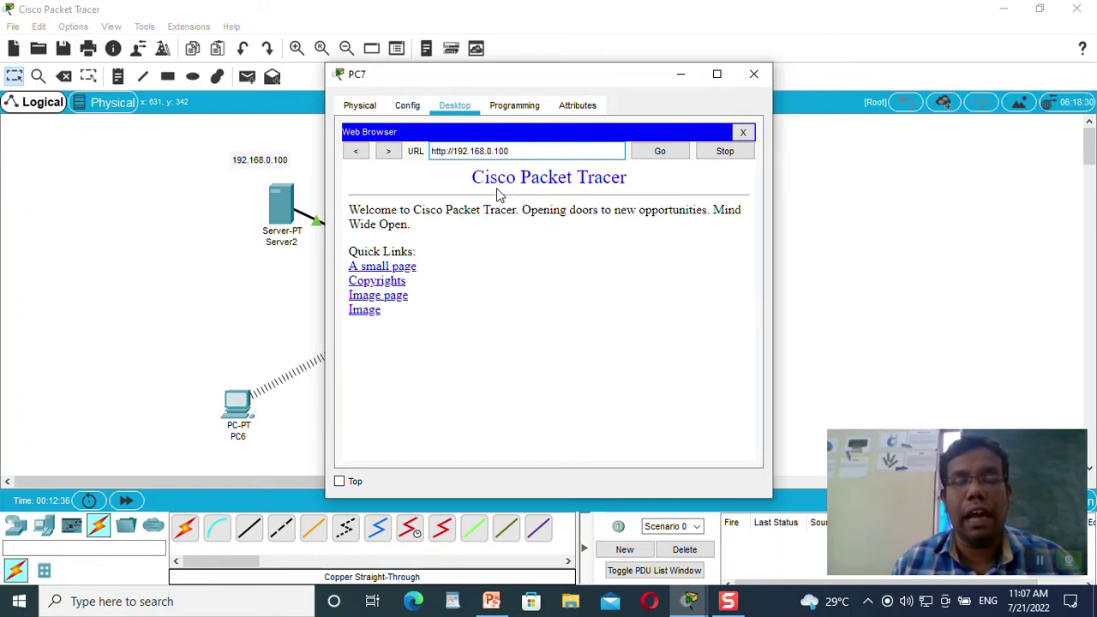
drag(514, 75, 935, 74)
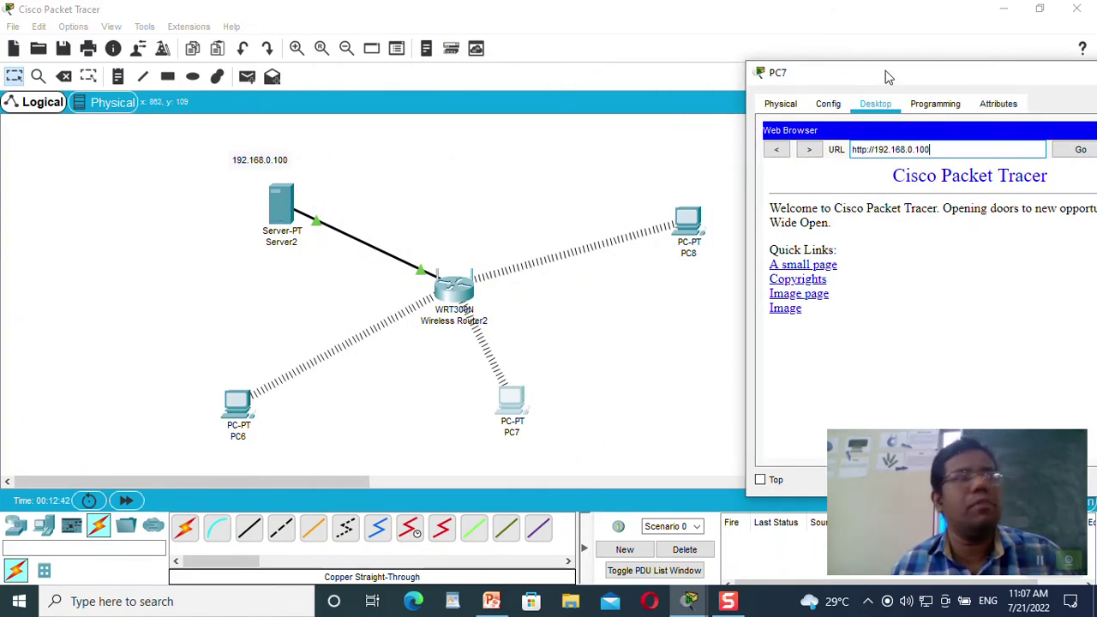
drag(886, 74, 651, 48)
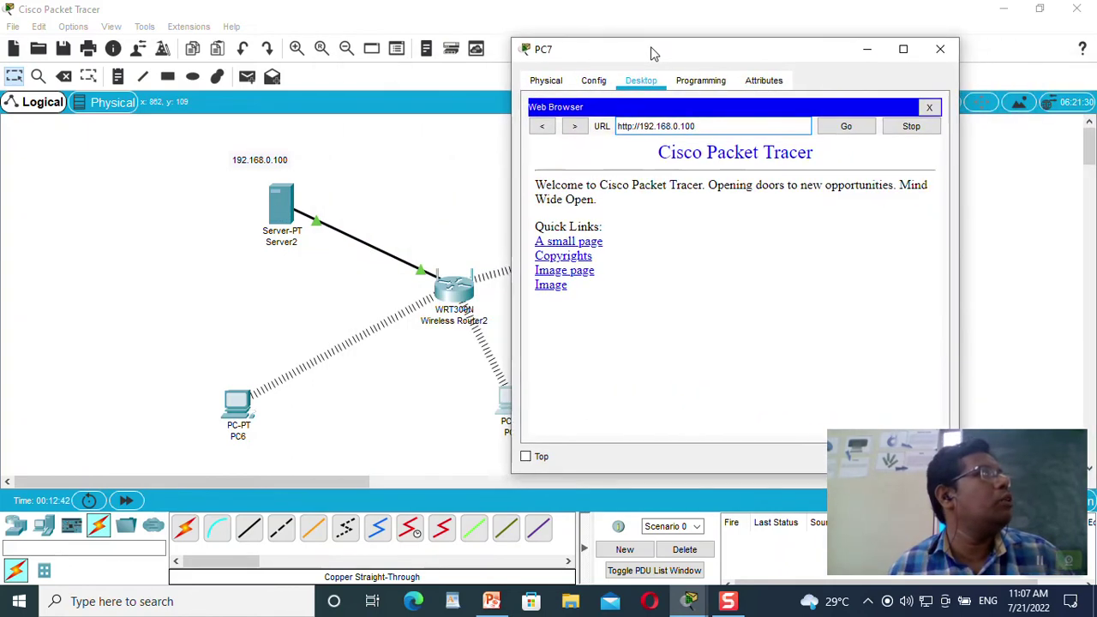
Step: Switch to PC6 and run ping 192.168.0.100 from its command prompt, showing requests timing out
click(939, 47)
click(238, 403)
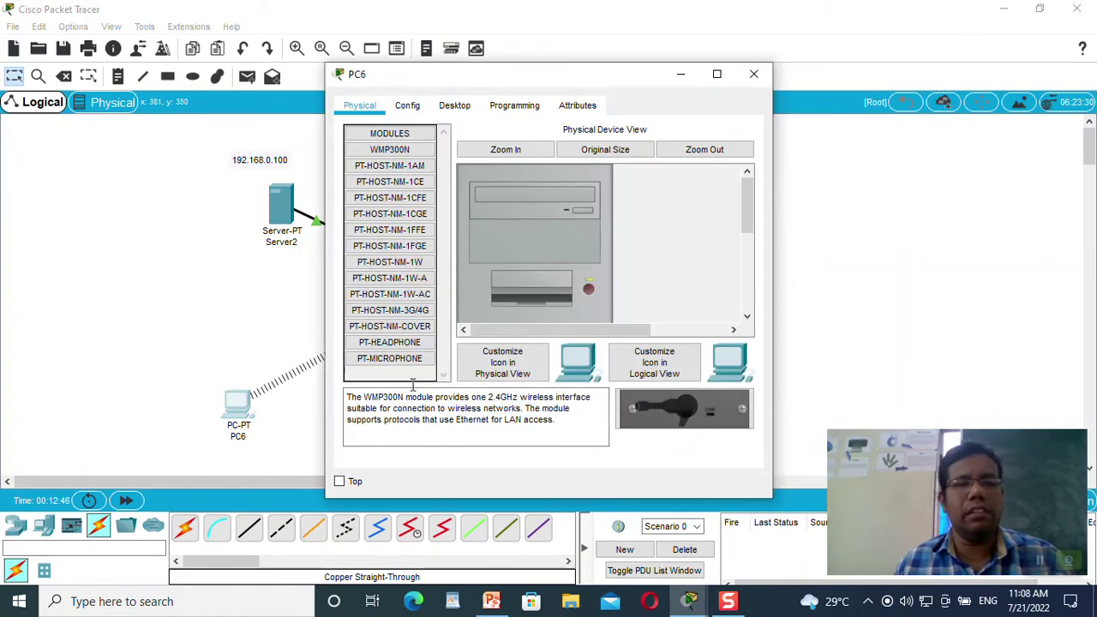
click(449, 108)
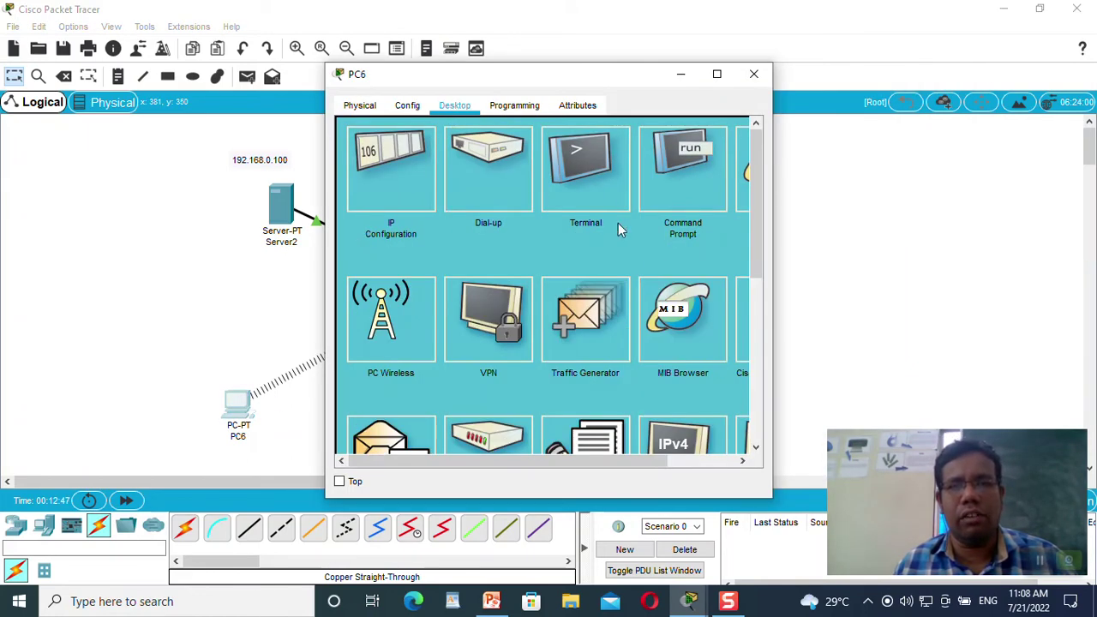
click(679, 182)
text(ping )
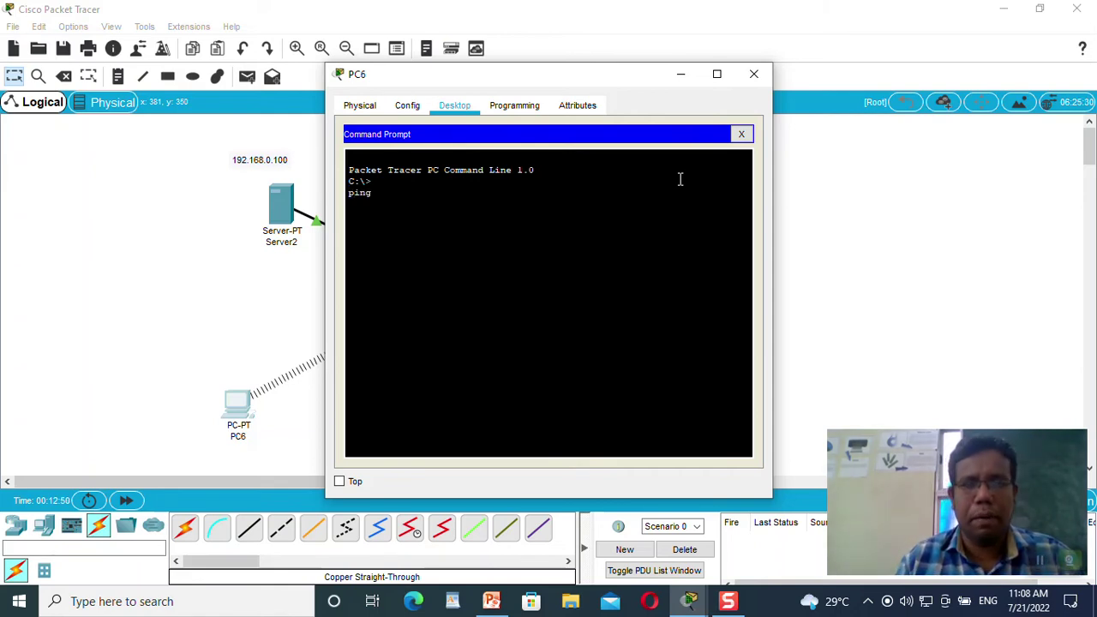
text(192.168.)
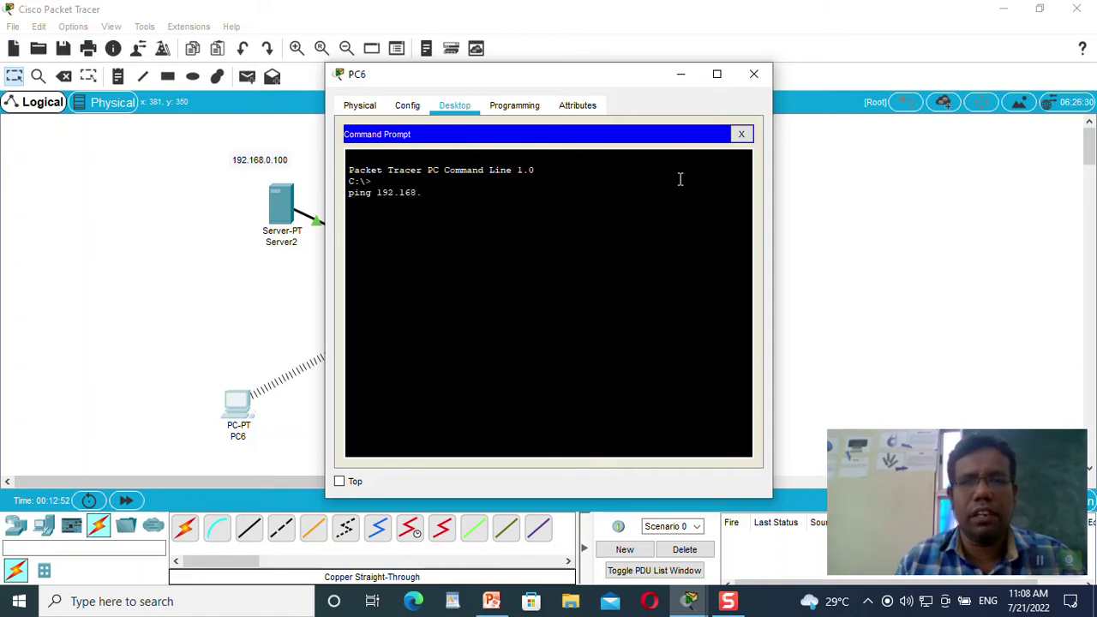
text(0.100)
key(Return)
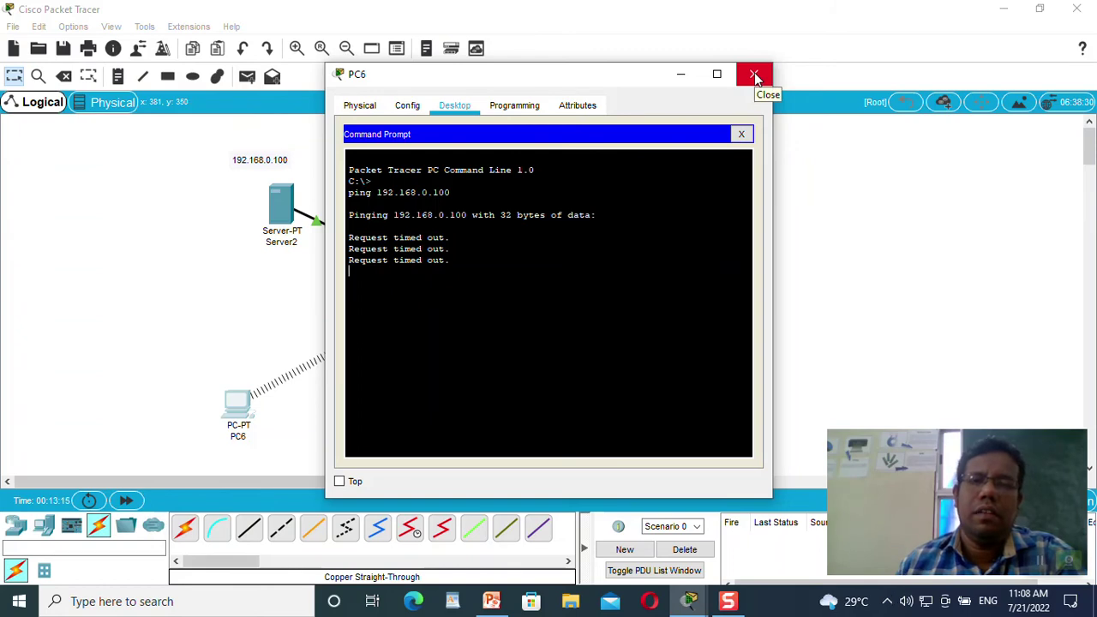
Step: Reopen PC6 and load the server's welcome page at 192.168.0.100 in its web browser
click(755, 77)
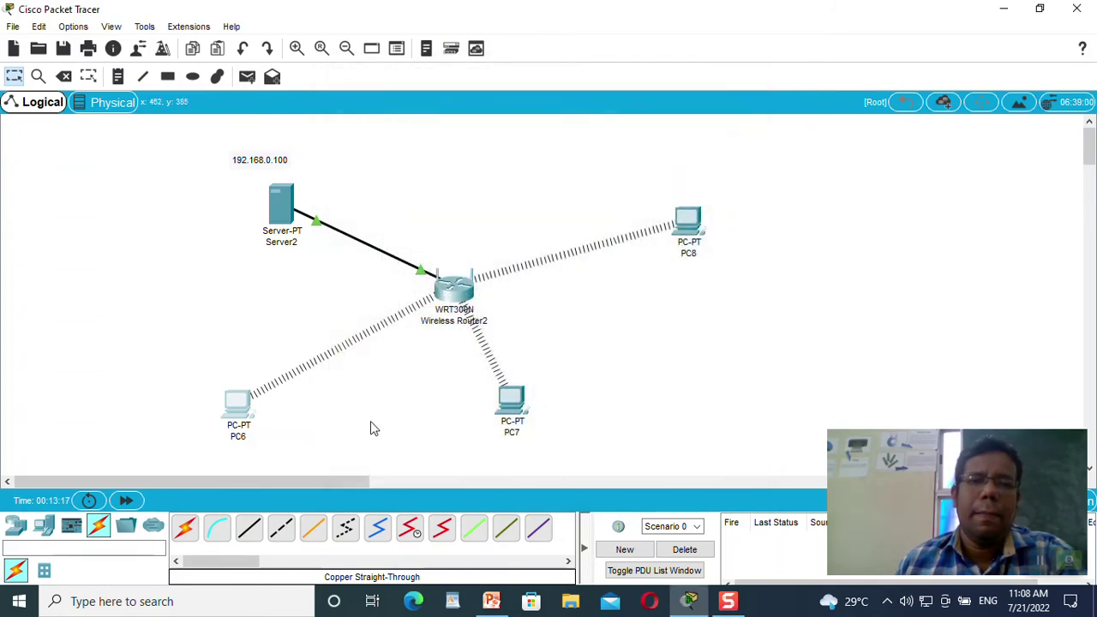
click(245, 406)
drag(598, 463, 731, 429)
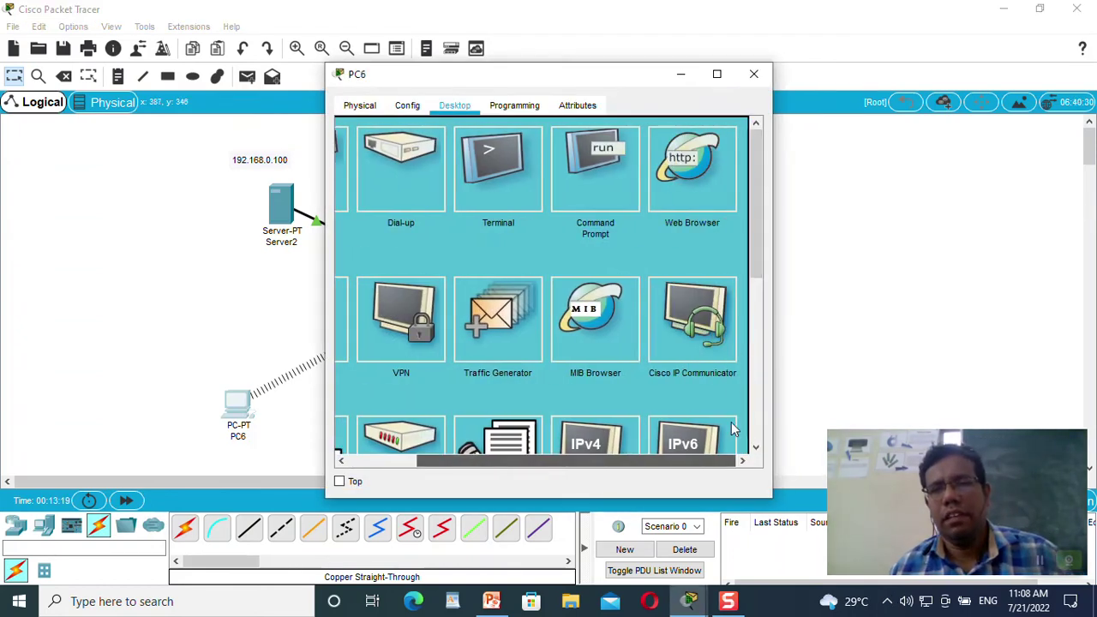
click(692, 176)
click(454, 150)
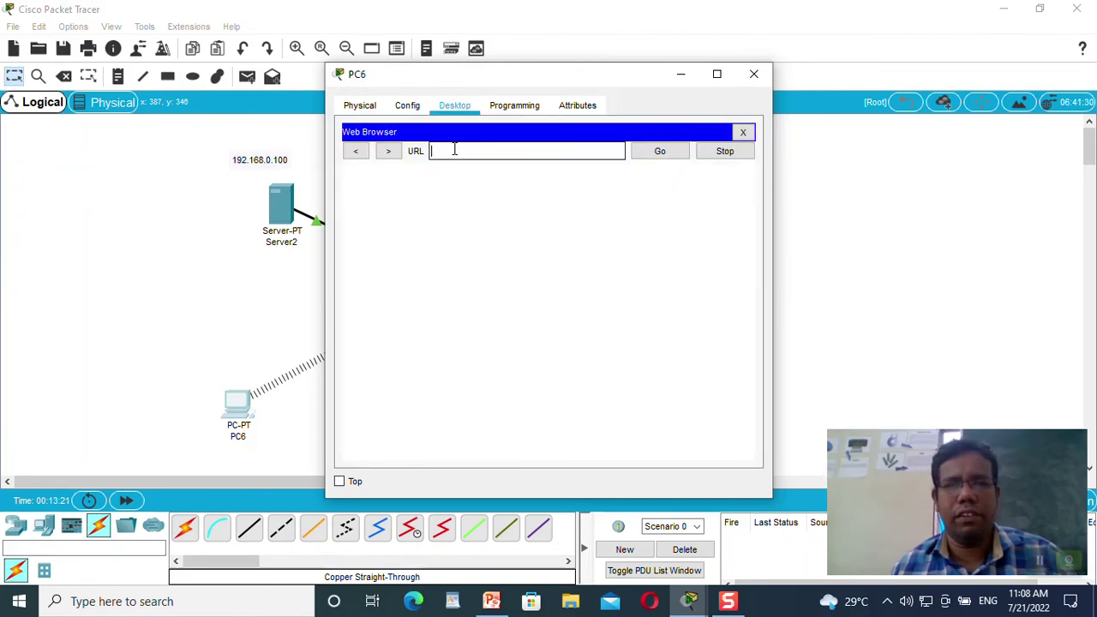
text(192.168.0)
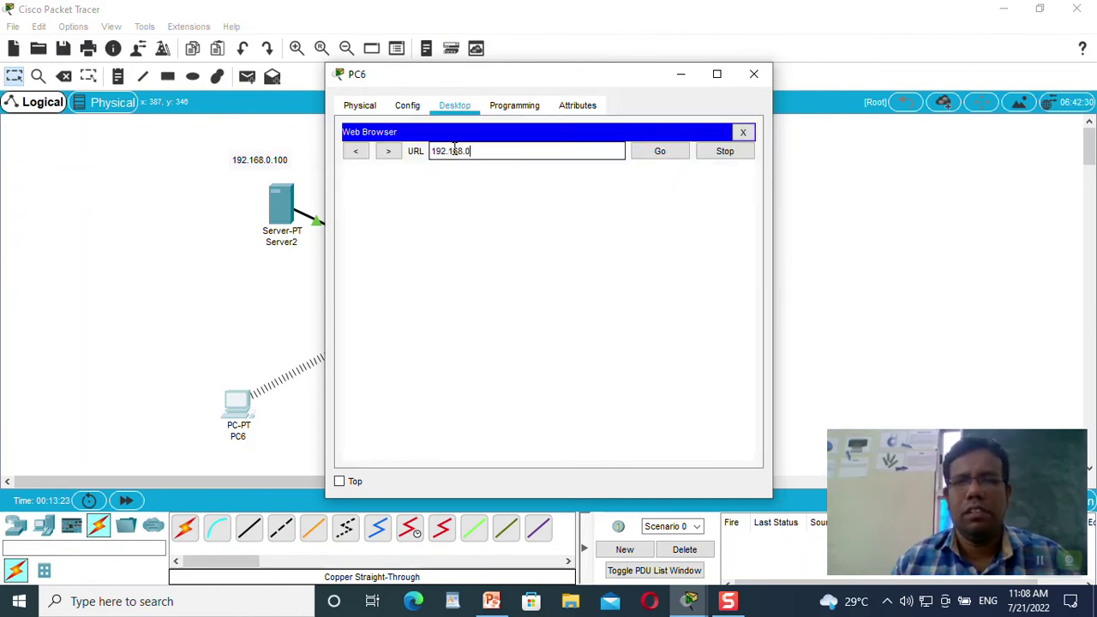
text(.100)
key(Return)
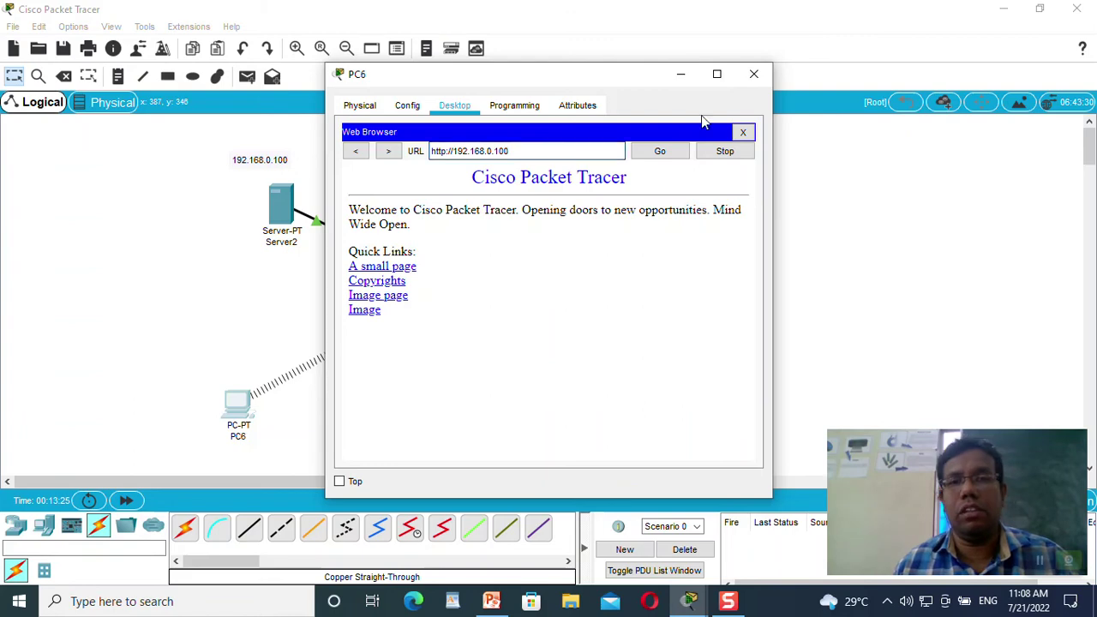
click(754, 74)
click(689, 206)
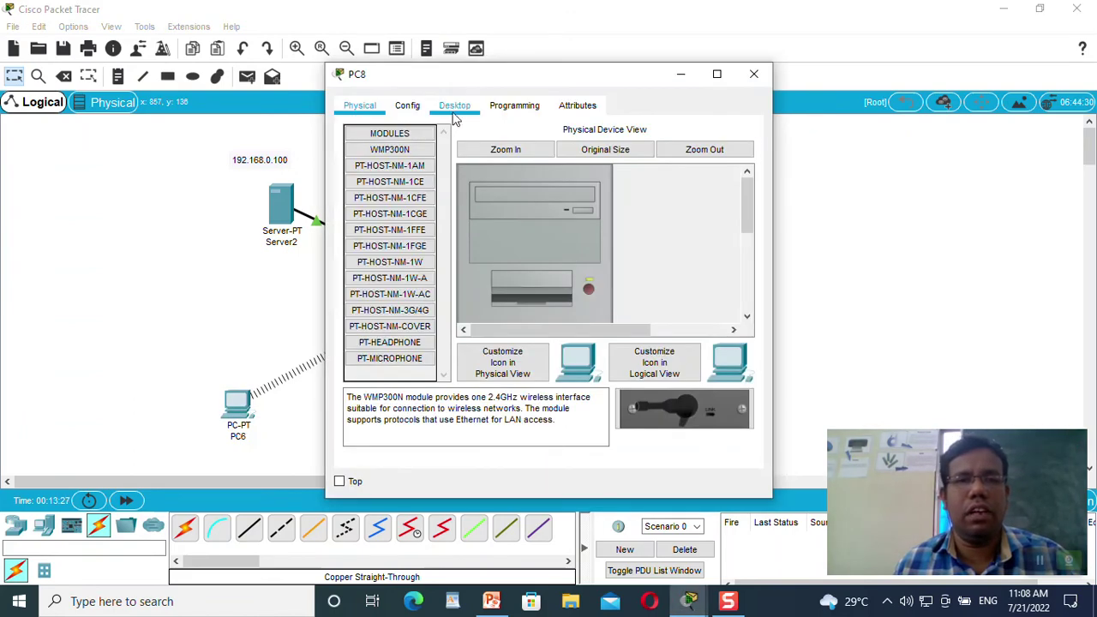
click(454, 107)
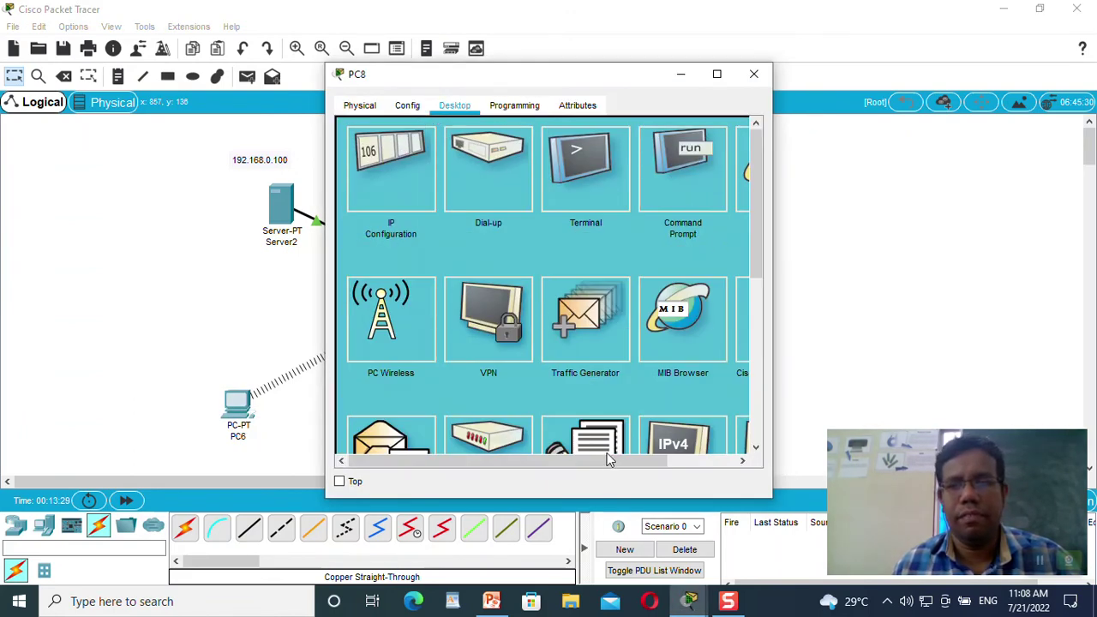
drag(606, 460, 685, 460)
click(680, 204)
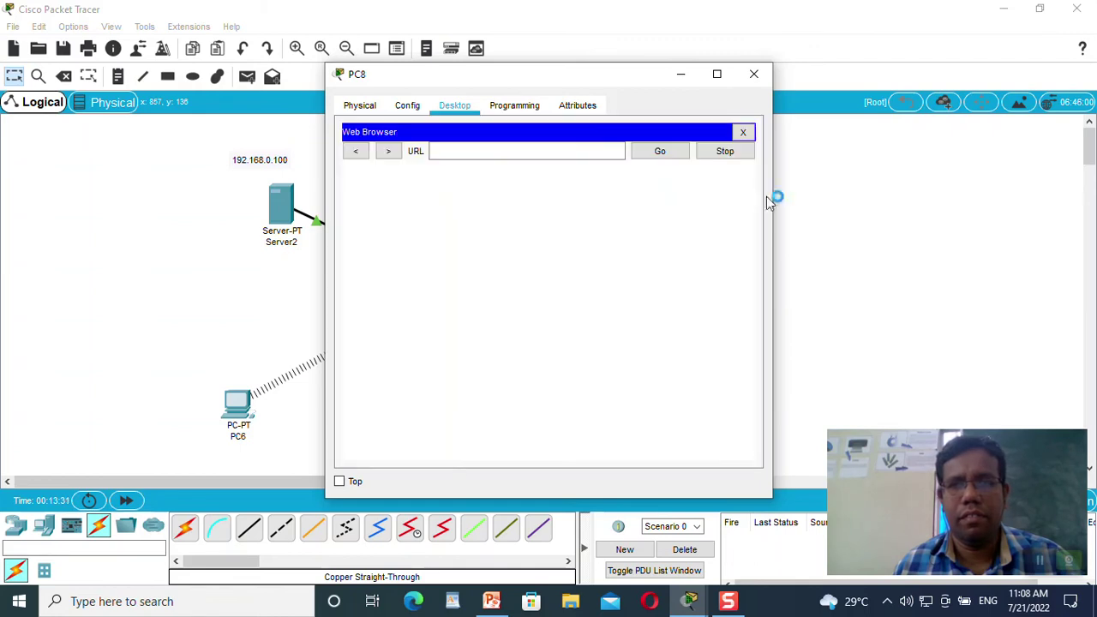
click(508, 152)
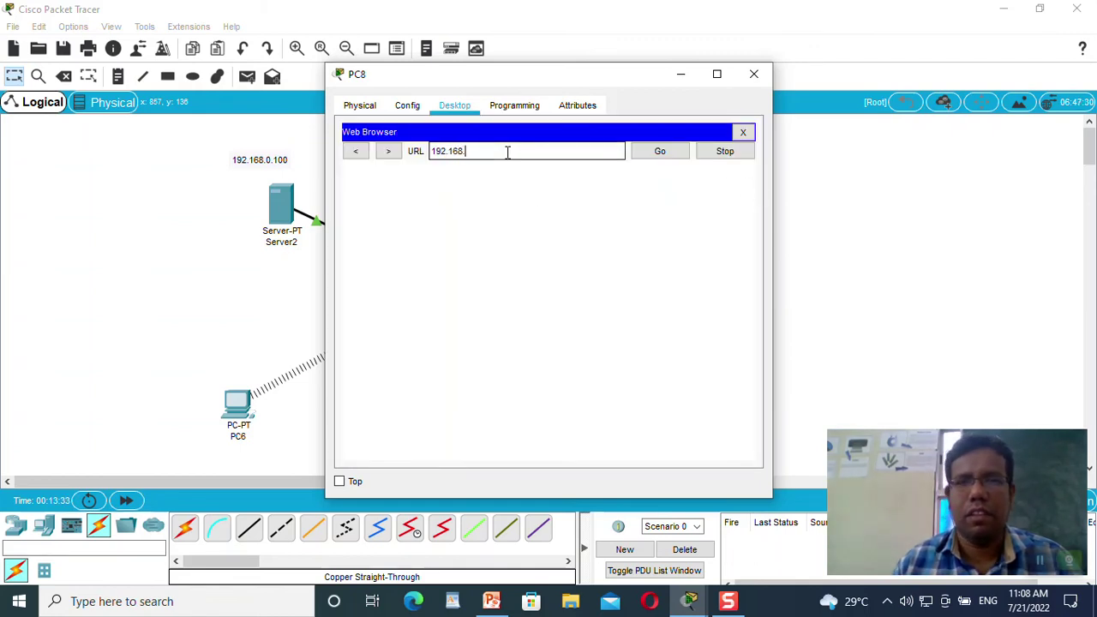
text(192.168.1)
key(BackSpace)
text(0.100)
key(Return)
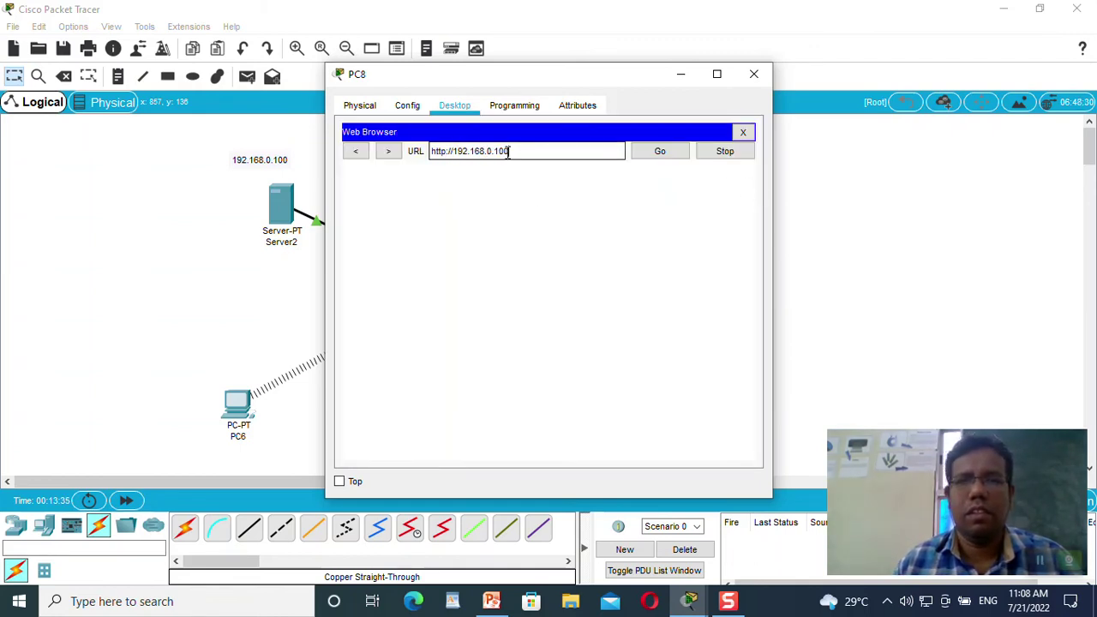
Step: From PC8's command prompt, run ping 192.168.0.100 and see the requests time out
click(742, 132)
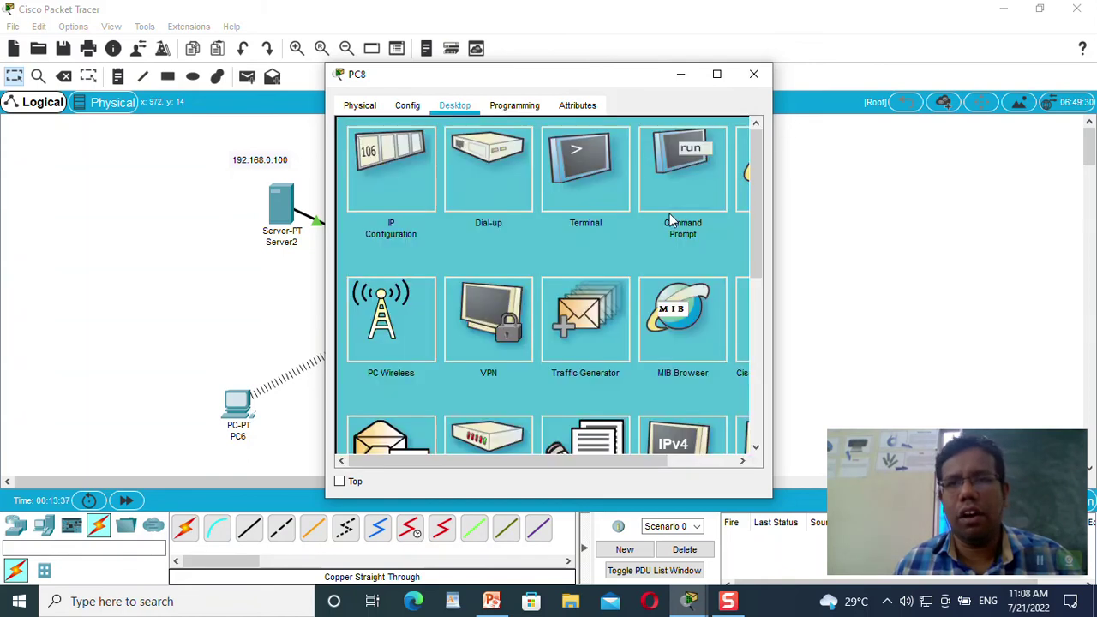
click(670, 178)
text(p)
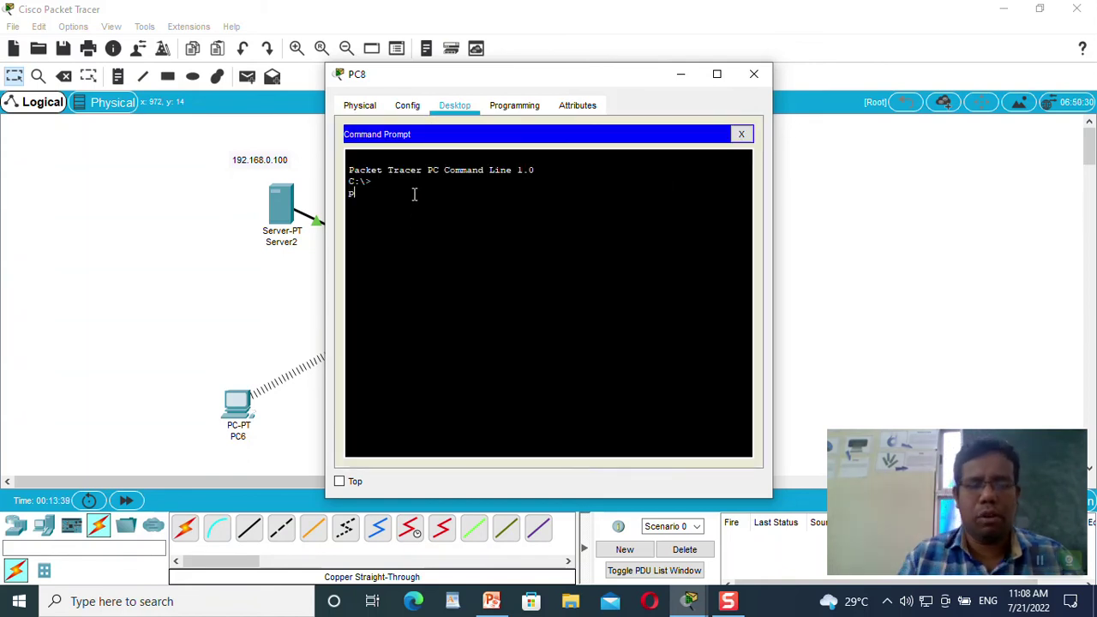
text(ing 192.16)
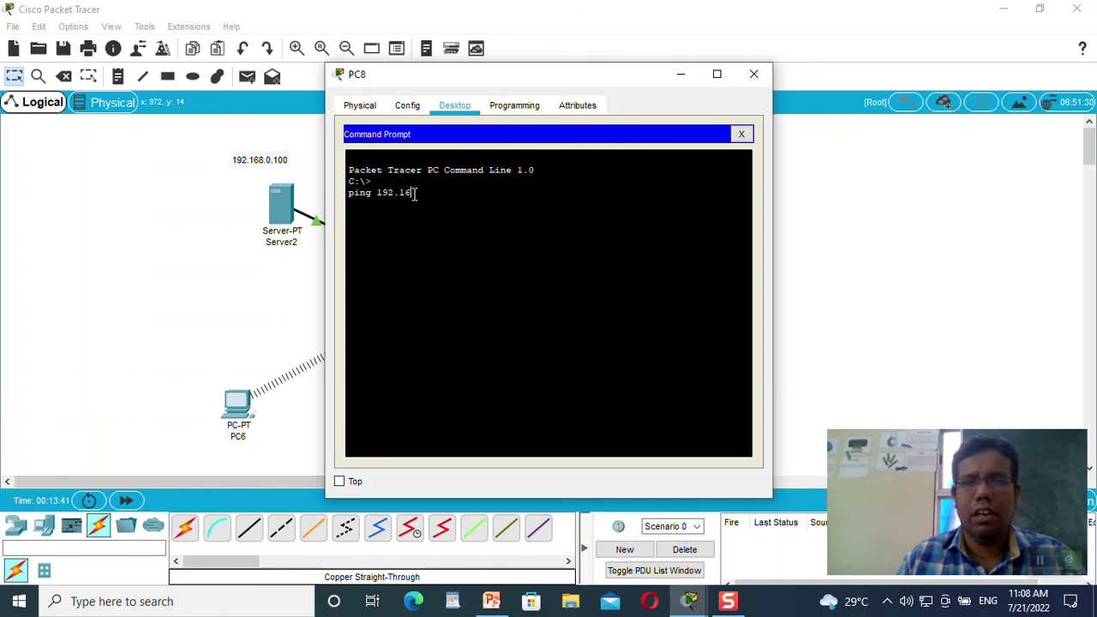
text(8.0.100)
key(Return)
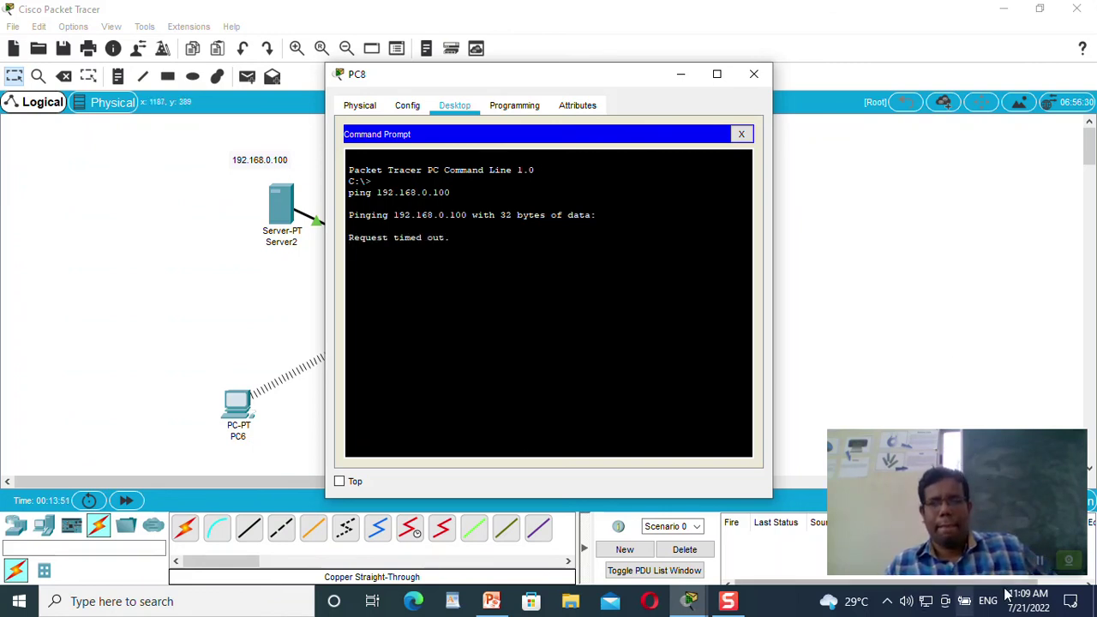
click(1013, 488)
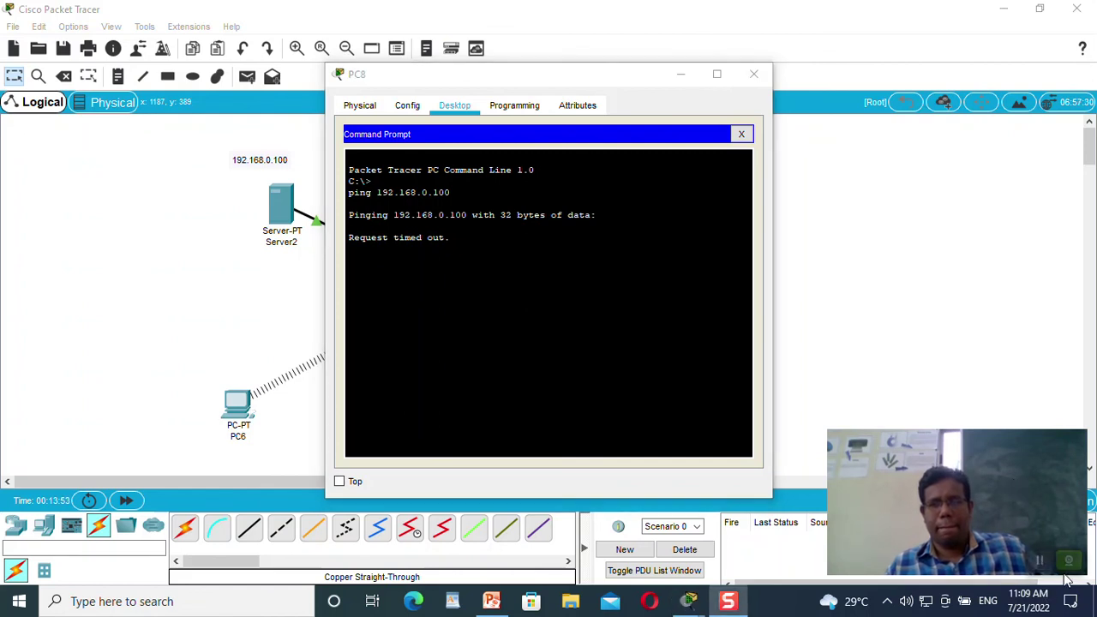